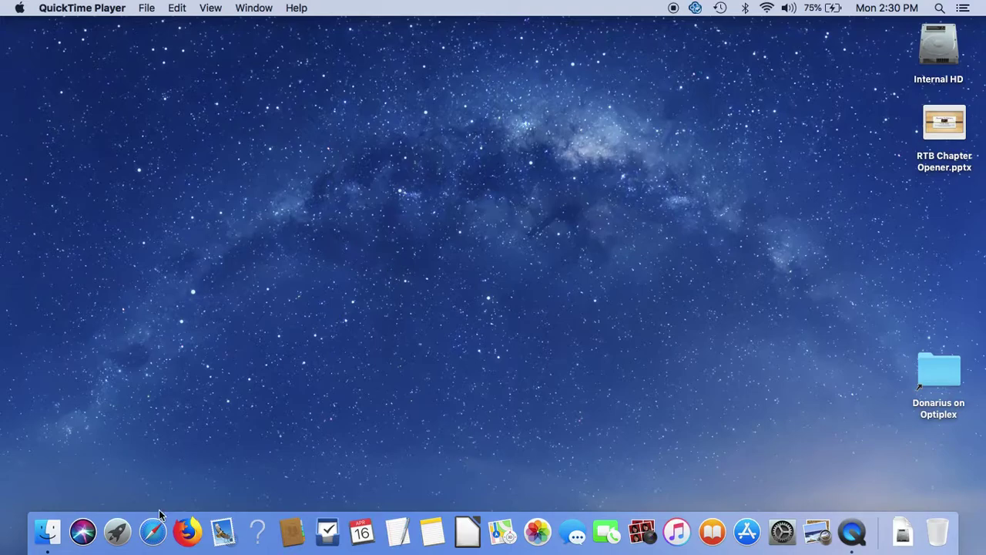
{"action": "left_click", "coordinate": [153, 532]}
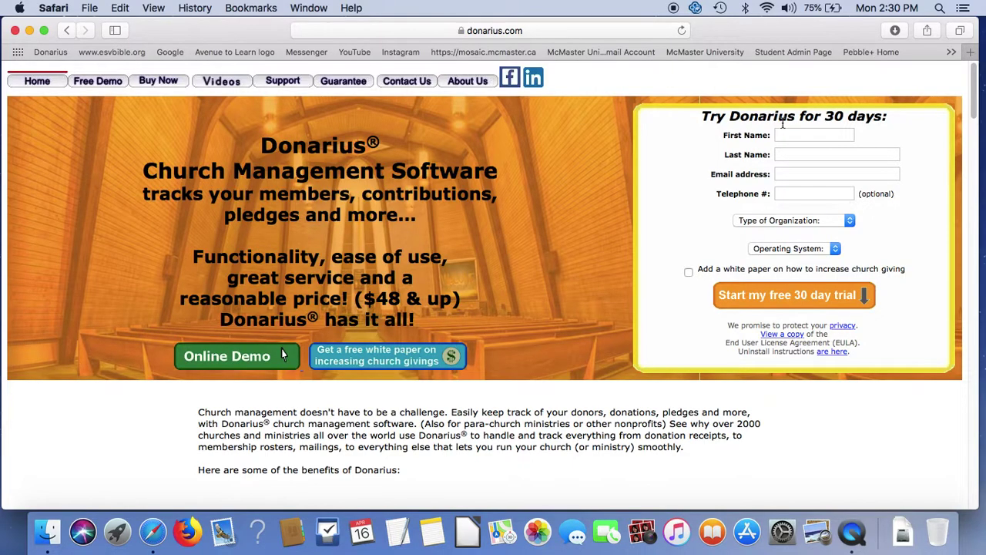
{"action": "left_click", "coordinate": [784, 133]}
{"action": "type", "text": "john"}
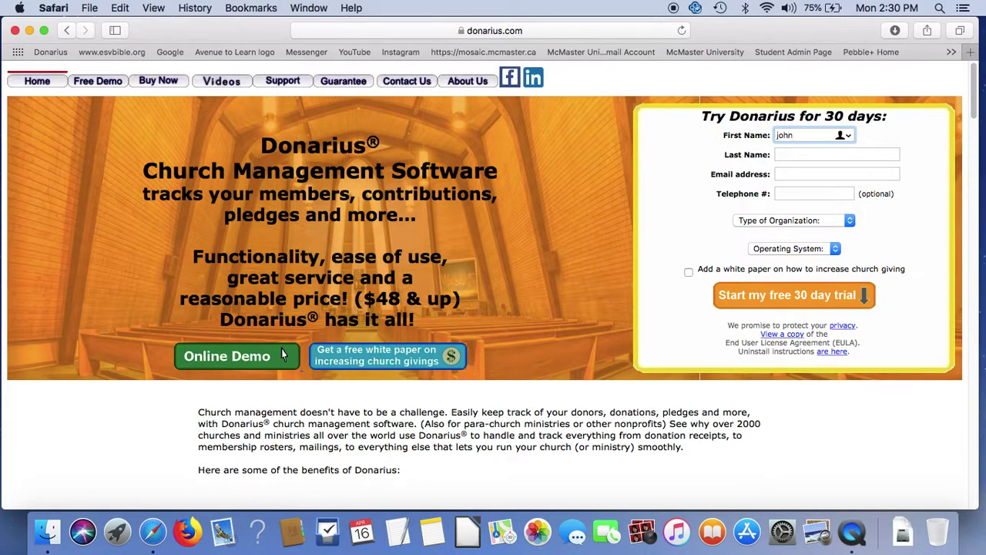
{"action": "key", "text": "Tab"}
{"action": "type", "text": "doe"}
{"action": "key", "text": "Tab"}
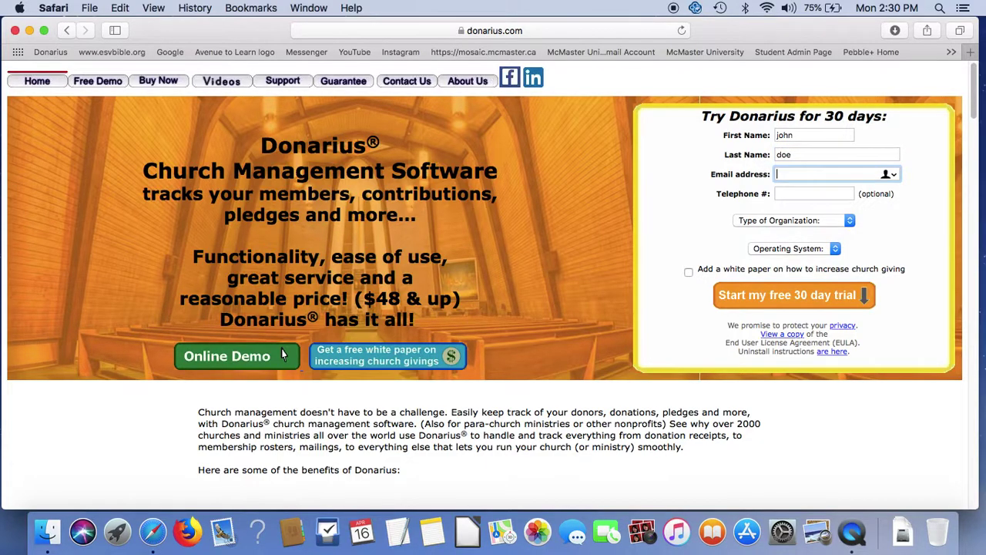
{"action": "key", "text": "Tab"}
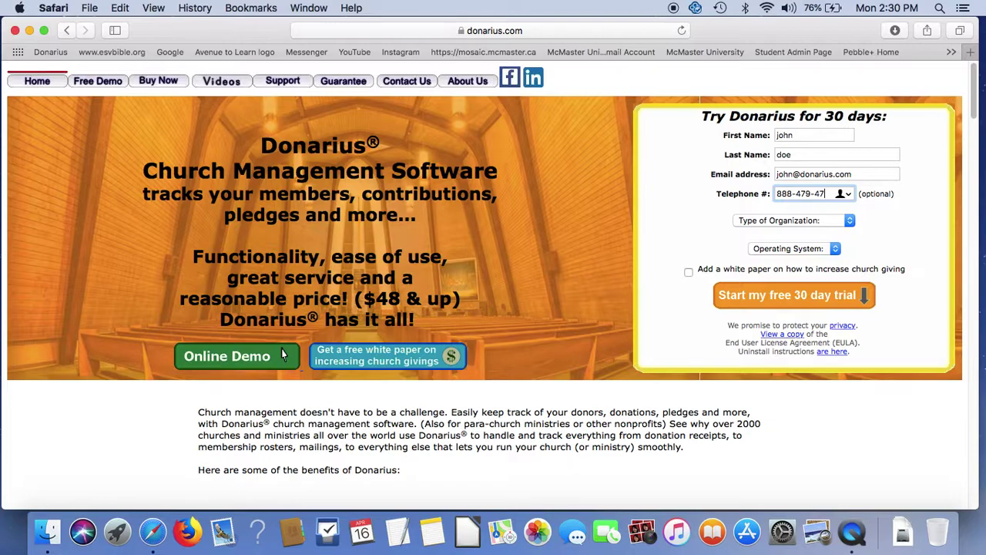
Set the organization type to Church and the operating system to Mac (OS X).
{"action": "left_click", "coordinate": [851, 222]}
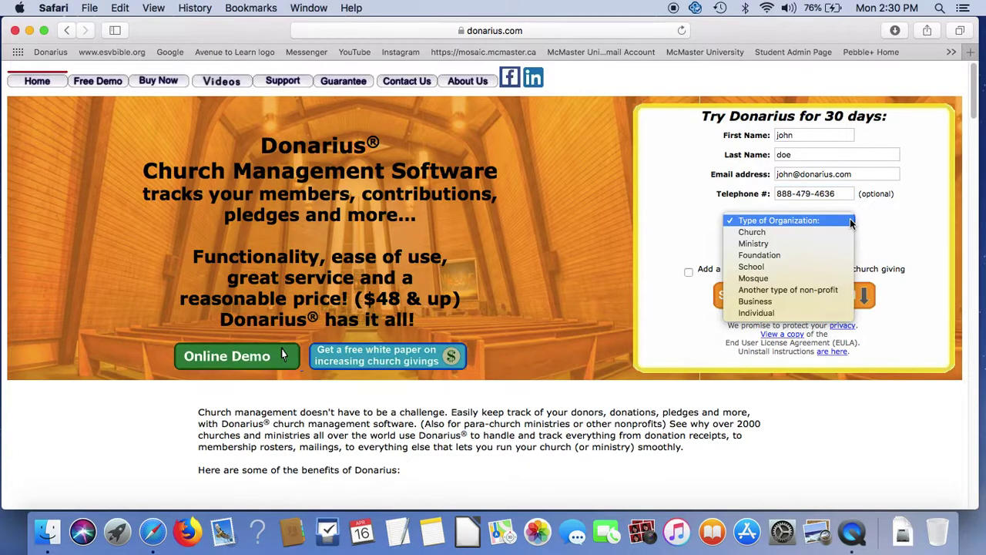
{"action": "left_click", "coordinate": [848, 233]}
{"action": "left_click", "coordinate": [836, 249]}
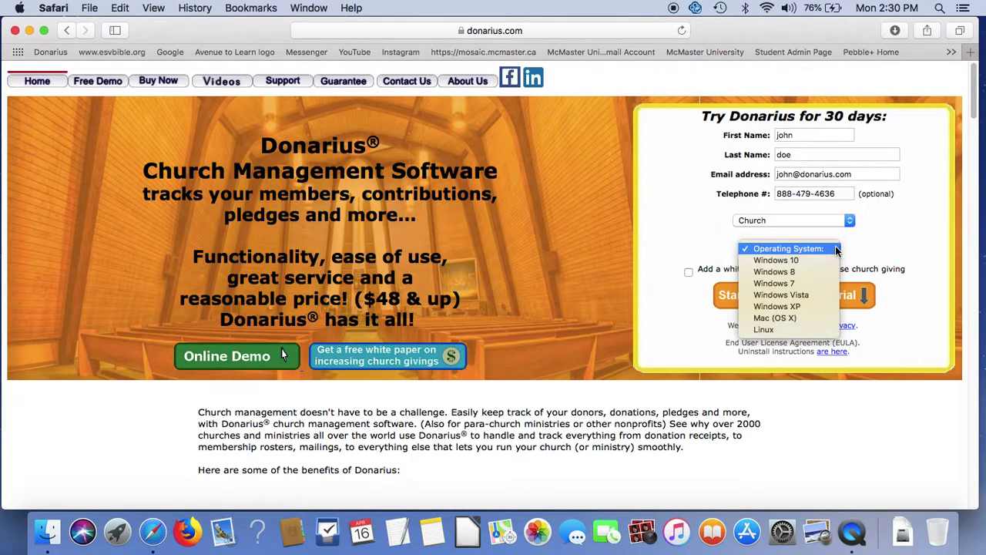
{"action": "left_click", "coordinate": [809, 293]}
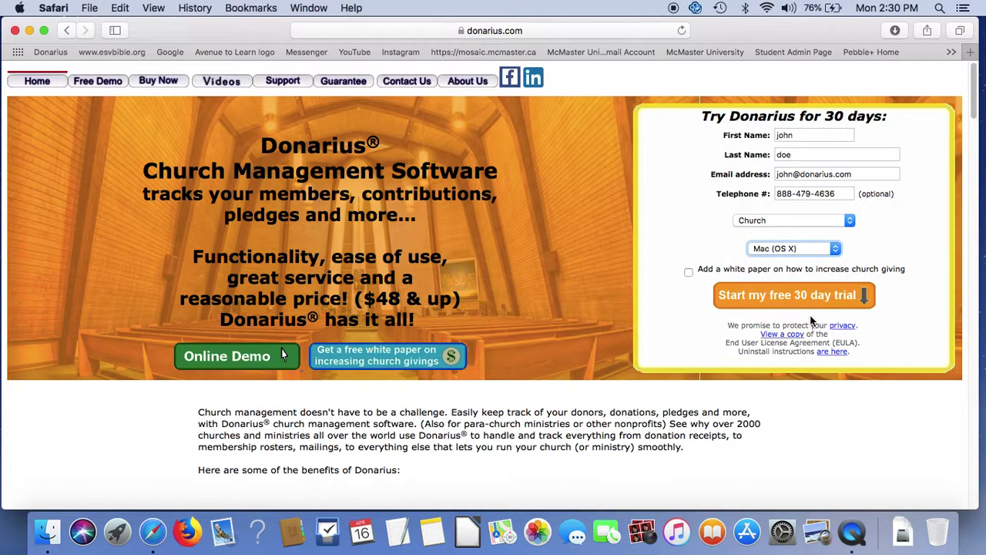
Submit the trial request, download the Donarius installer, then download PlayOnMac.
{"action": "left_click", "coordinate": [809, 300]}
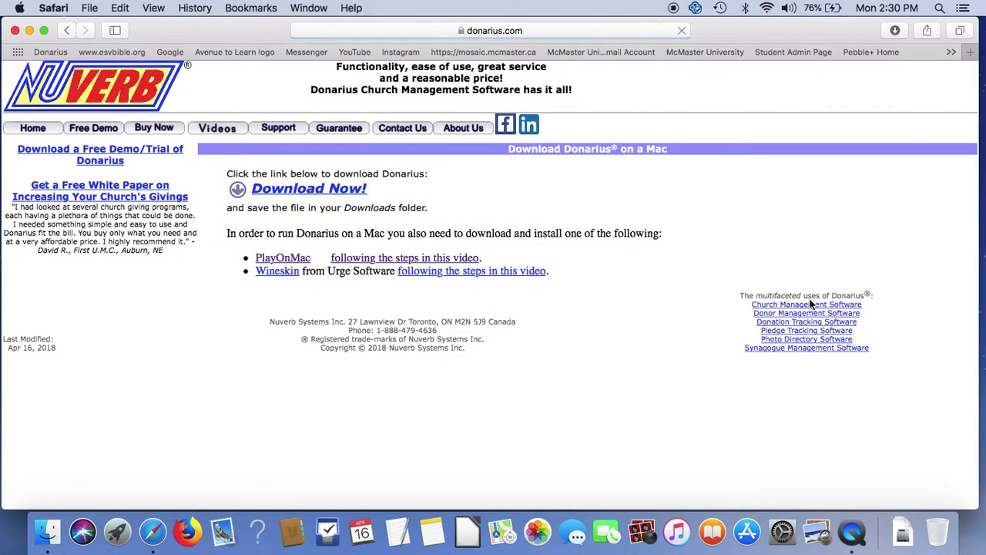
{"action": "left_click", "coordinate": [320, 192]}
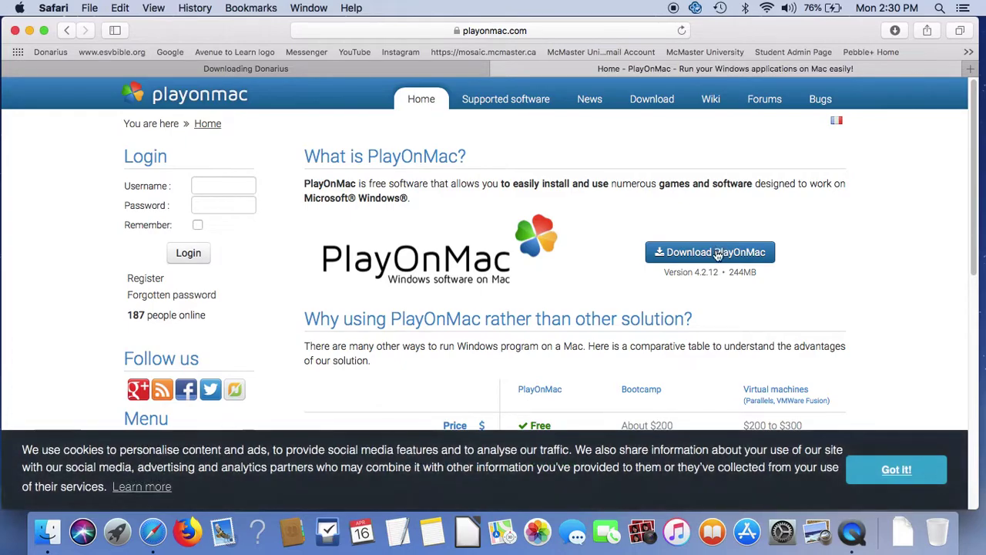
{"action": "left_click", "coordinate": [716, 255]}
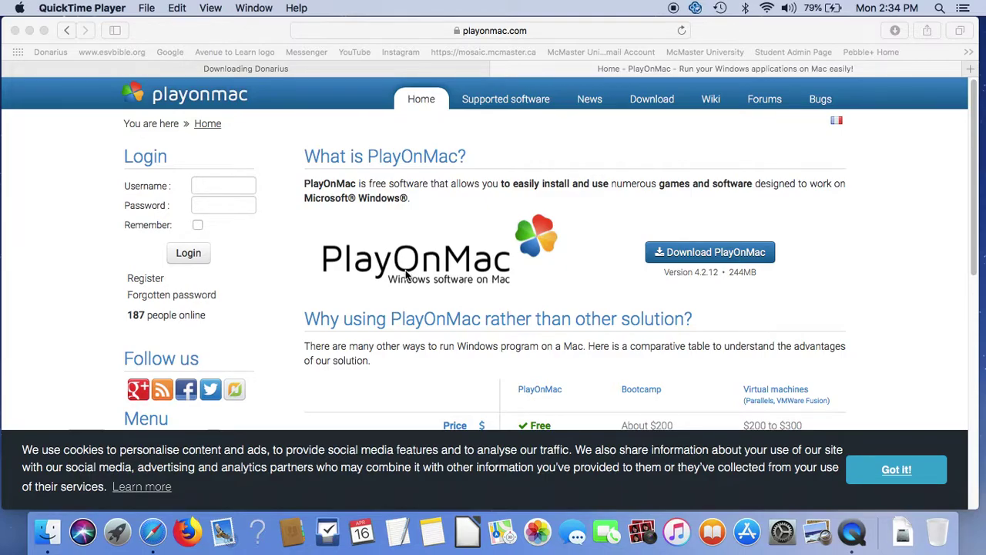
Quit Safari.
{"action": "left_click", "coordinate": [101, 74]}
{"action": "left_click", "coordinate": [60, 6]}
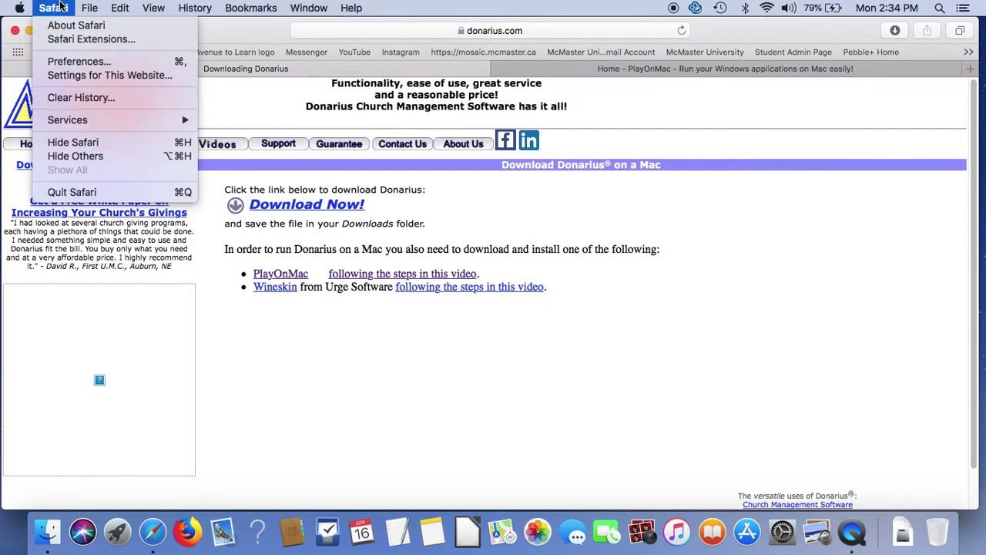
{"action": "left_click", "coordinate": [81, 192]}
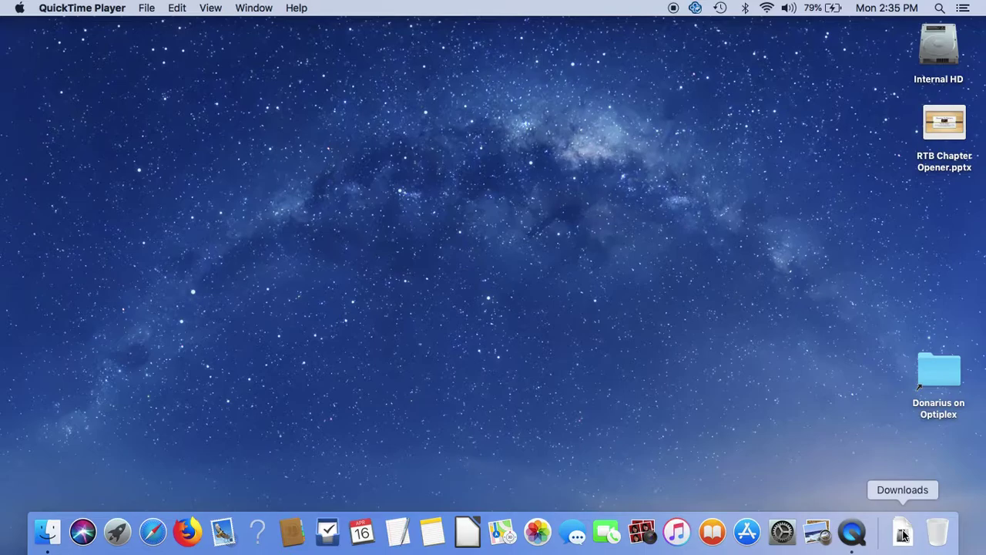
Open PlayOnMac_4.2.12.dmg from Downloads and copy PlayOnMac into Applications.
{"action": "left_click", "coordinate": [903, 532]}
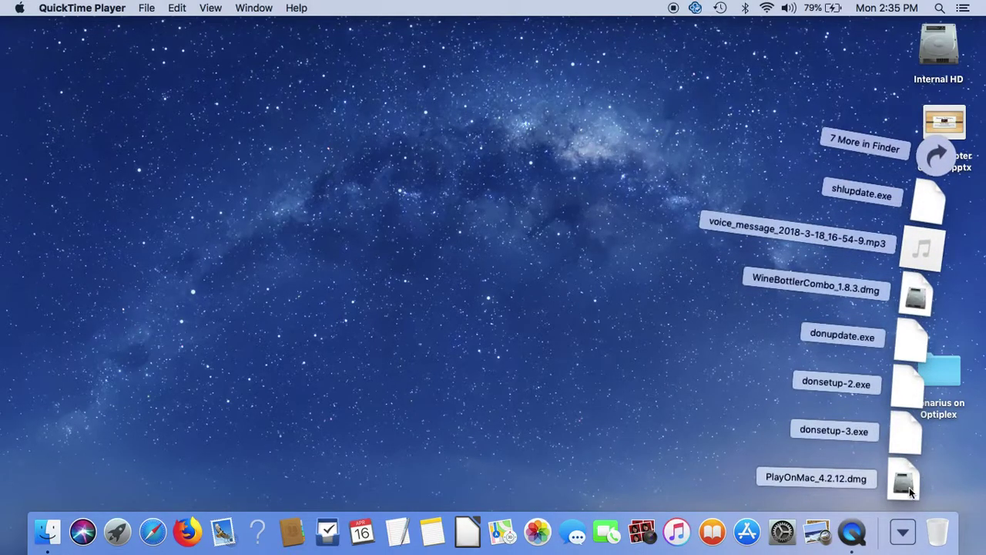
{"action": "left_click", "coordinate": [906, 483]}
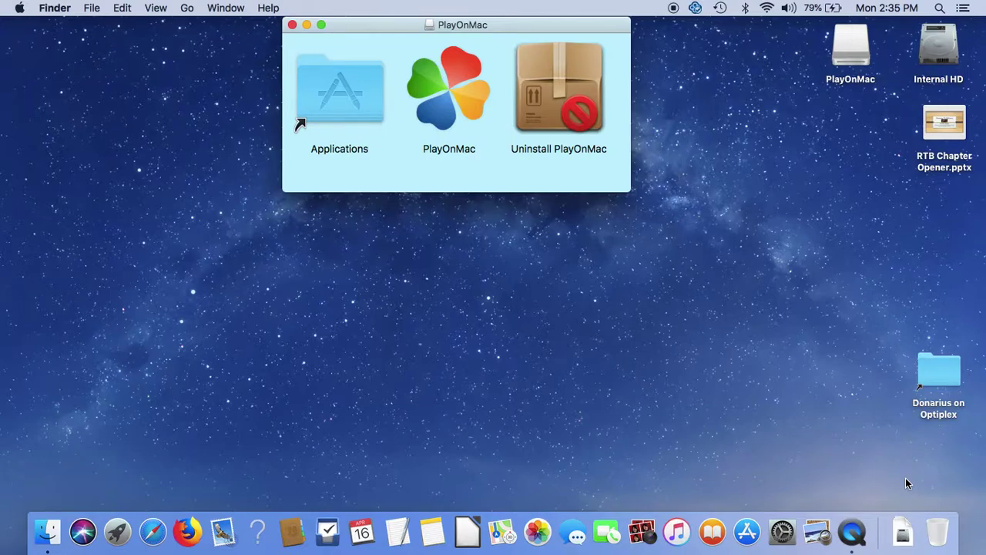
{"action": "left_click_drag", "start_coordinate": [453, 77], "coordinate": [349, 87]}
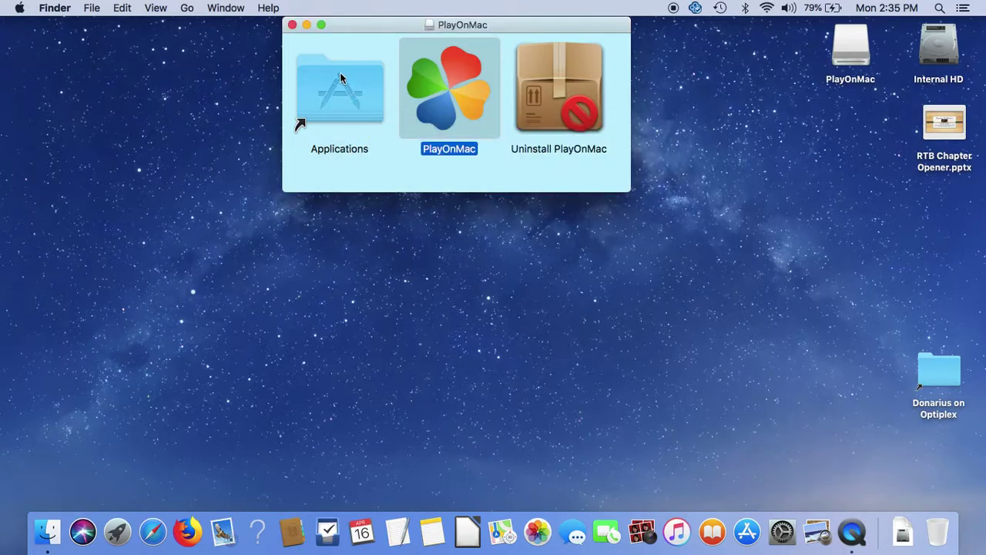
Close the disk image window and go to the Applications folder.
{"action": "left_click", "coordinate": [293, 25]}
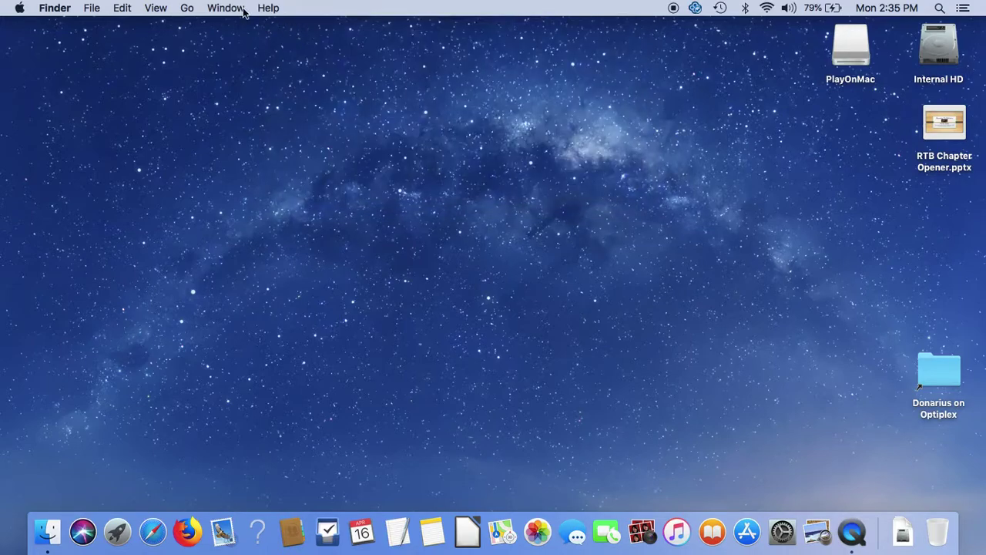
{"action": "left_click", "coordinate": [186, 7]}
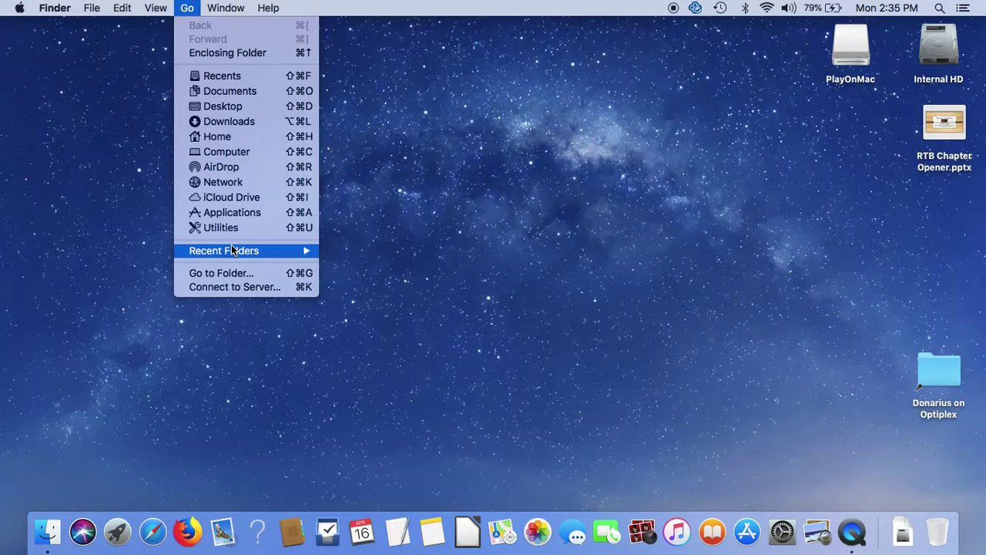
{"action": "left_click", "coordinate": [236, 213]}
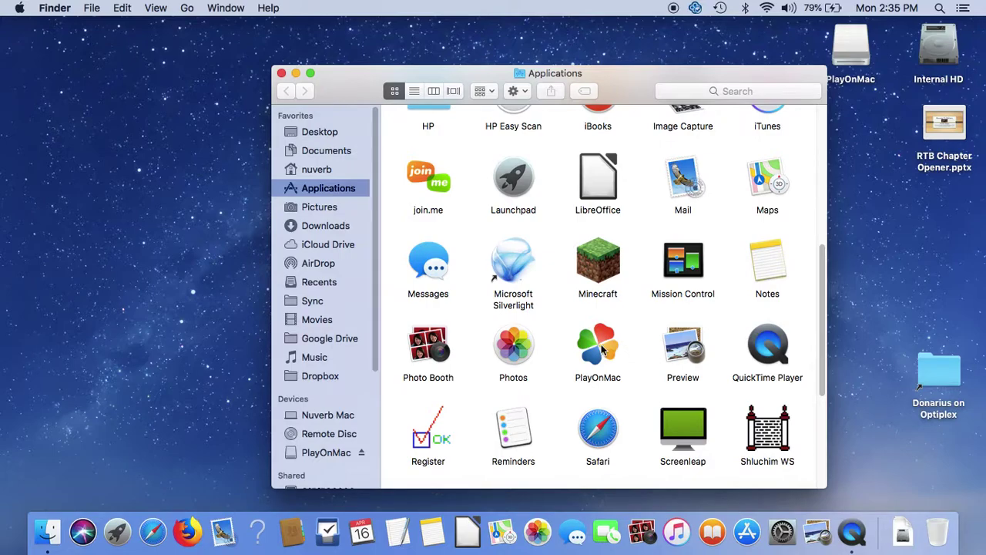
Open PlayOnMac from its context menu, confirming past the unidentified-developer warning.
{"action": "right_click", "coordinate": [602, 348]}
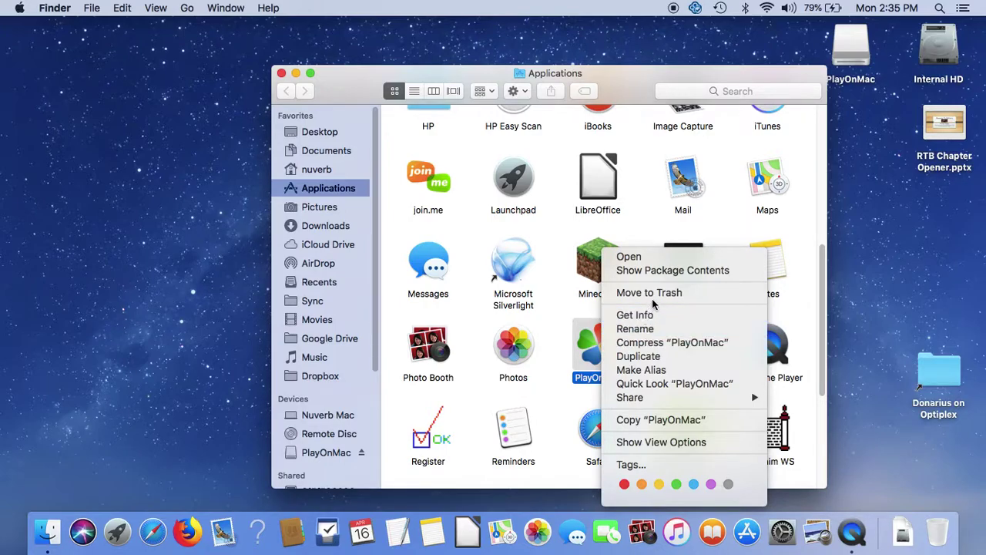
{"action": "left_click", "coordinate": [660, 259]}
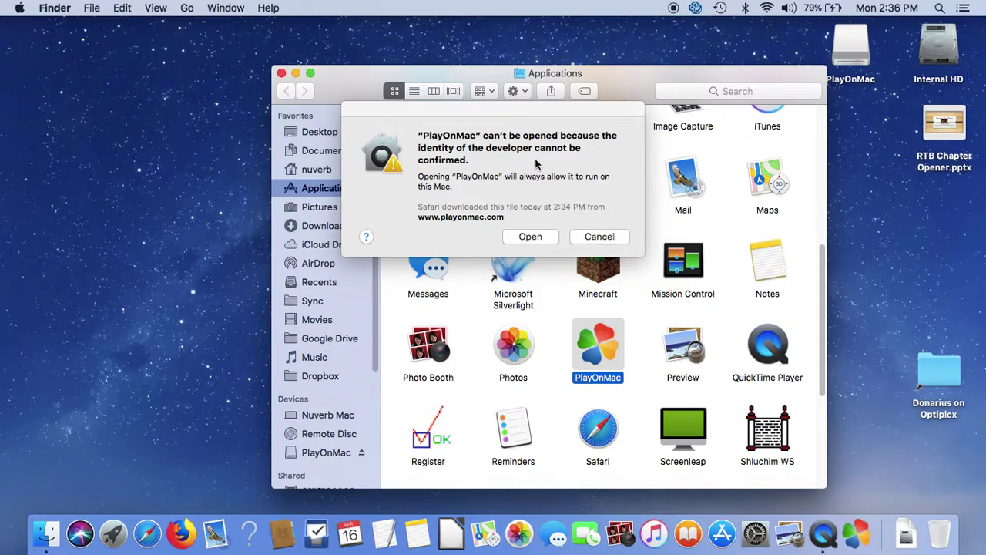
{"action": "left_click", "coordinate": [517, 242]}
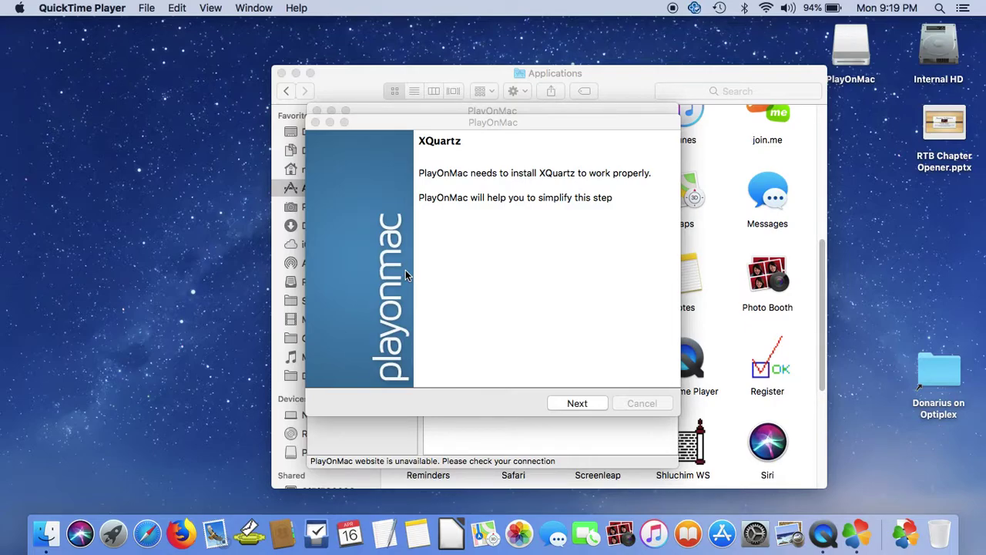
Let PlayOnMac download the XQuartz 2.7.7 disk image automatically.
{"action": "left_click", "coordinate": [582, 406]}
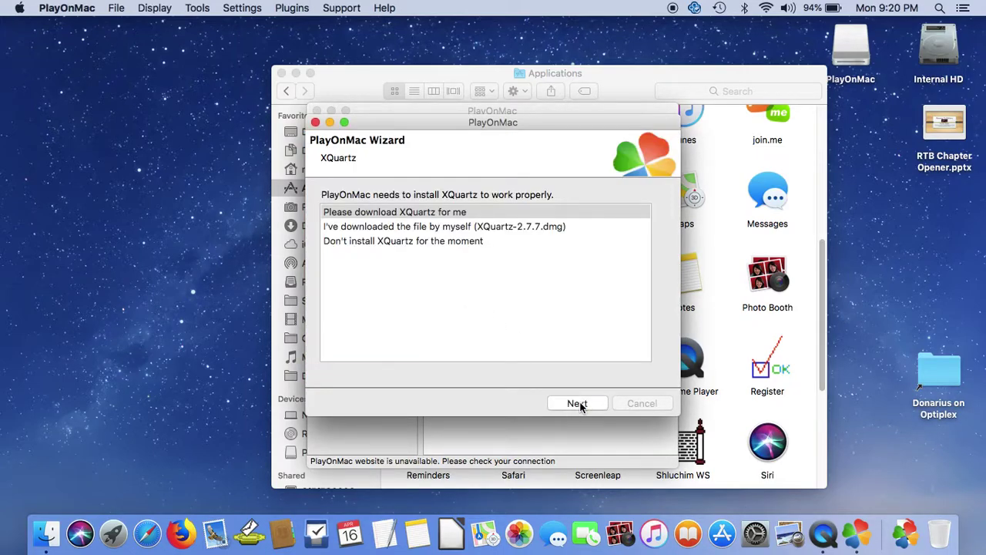
{"action": "left_click", "coordinate": [579, 404]}
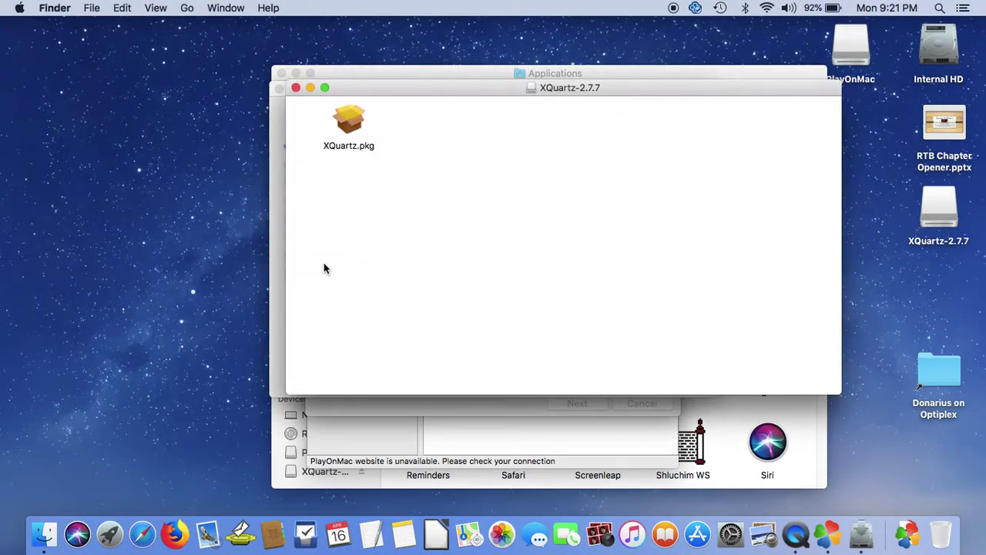
Run XQuartz.pkg, agree to the license, authorize with the admin password, and close the installer.
{"action": "double_click", "coordinate": [355, 123]}
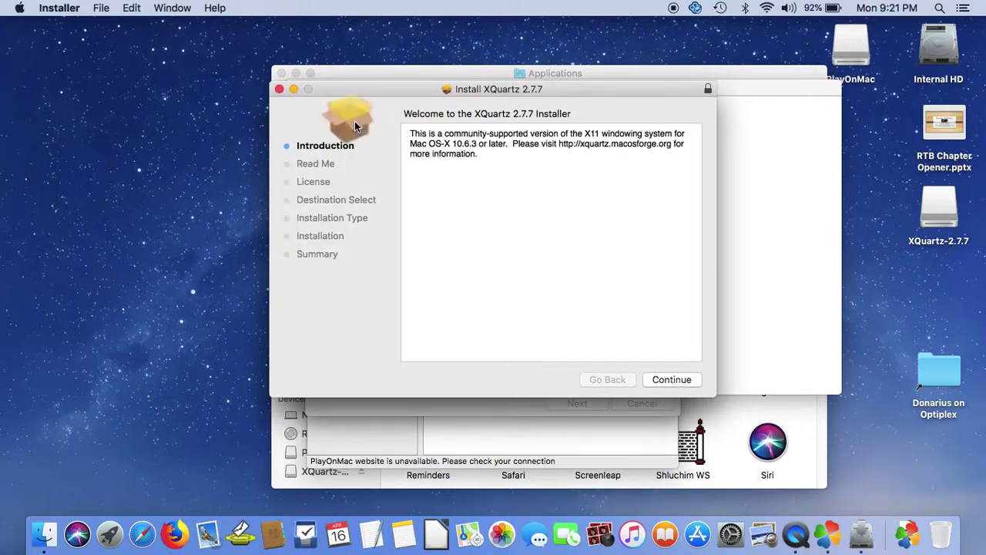
{"action": "left_click", "coordinate": [678, 379]}
{"action": "left_click", "coordinate": [678, 380]}
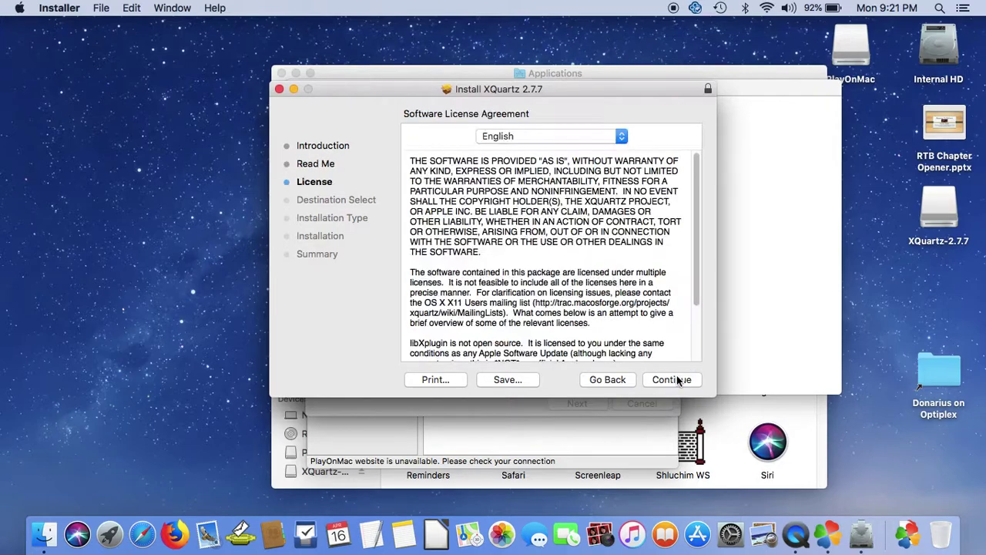
{"action": "left_click", "coordinate": [678, 381]}
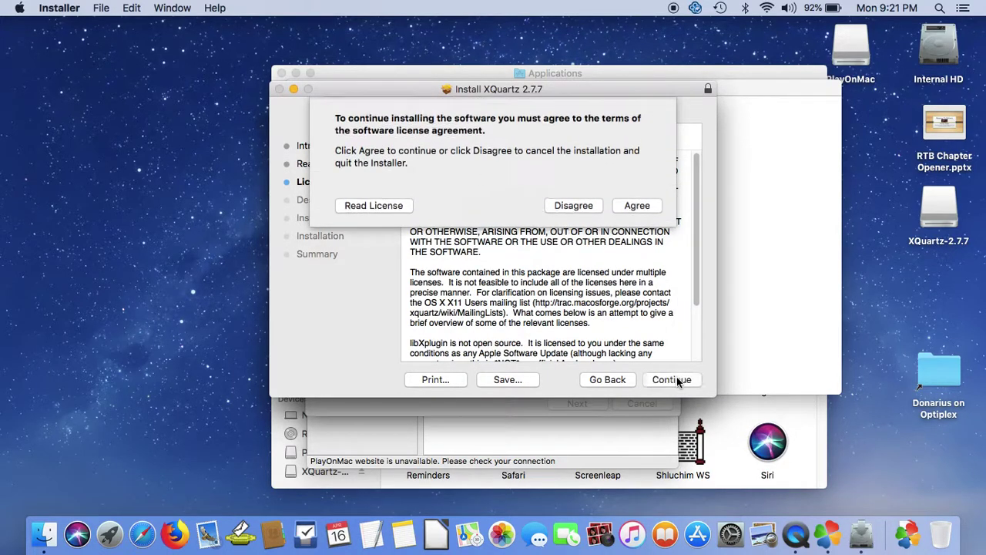
{"action": "left_click", "coordinate": [636, 205]}
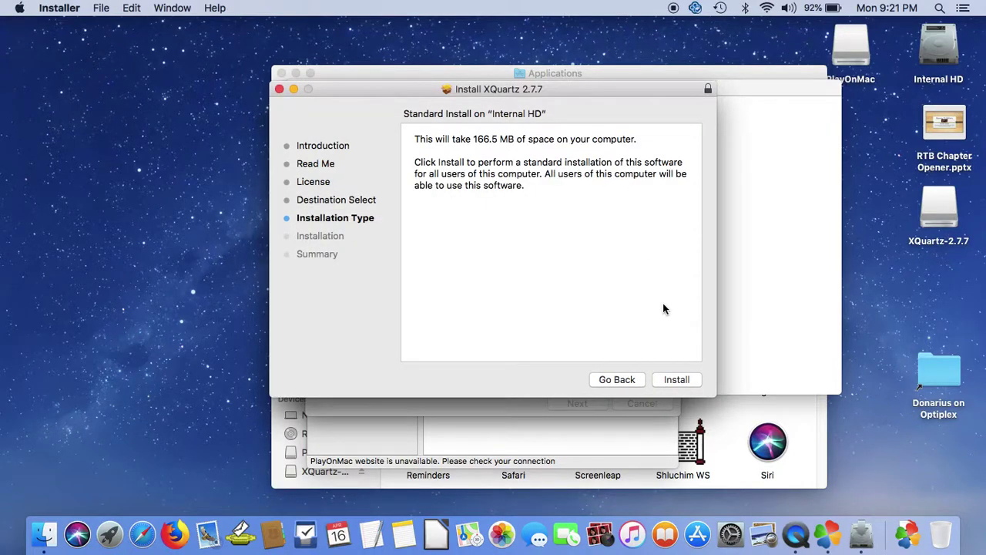
{"action": "left_click", "coordinate": [685, 382]}
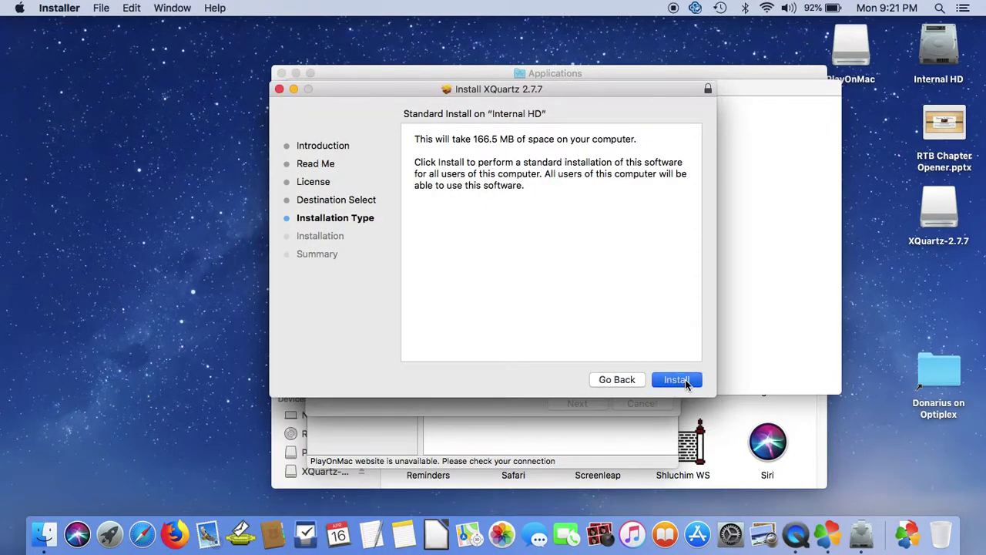
{"action": "type", "text": "••••••"}
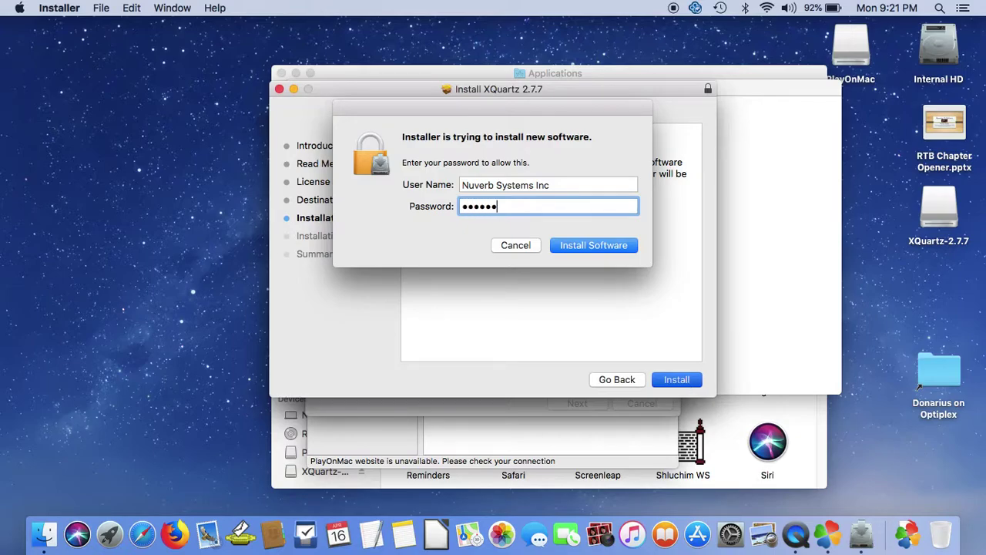
{"action": "key", "text": "Return"}
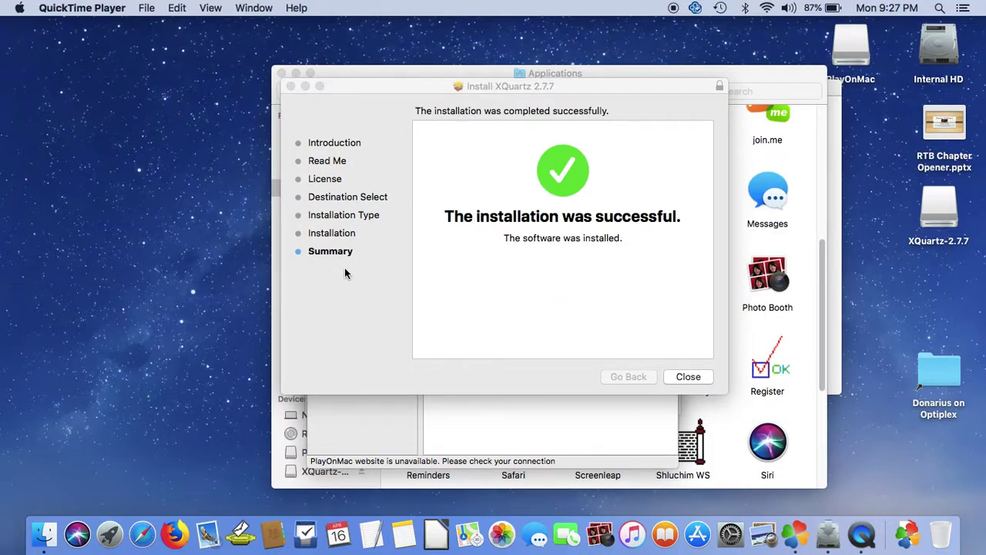
{"action": "left_click", "coordinate": [686, 379]}
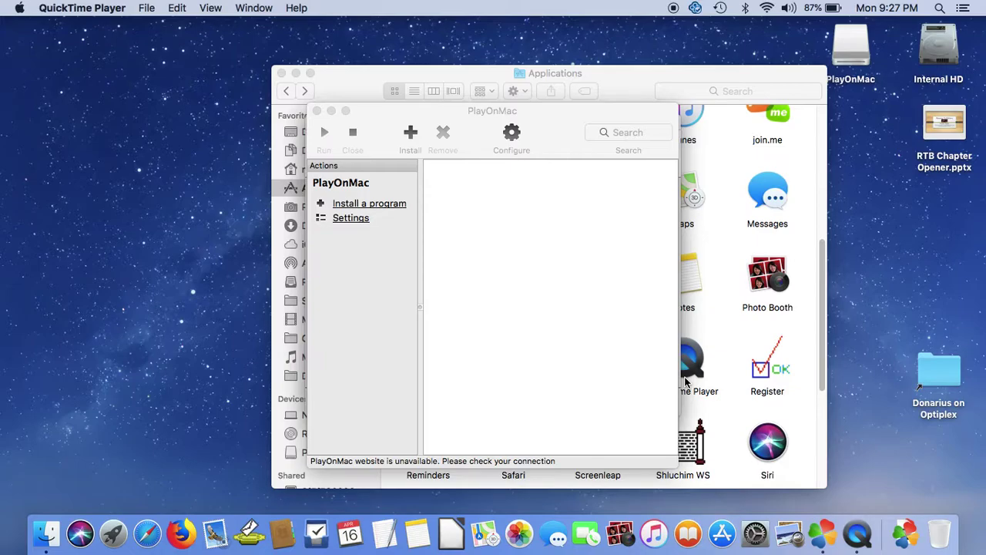
Choose 'Install a program' from PlayOnMac's Actions sidebar.
{"action": "left_click", "coordinate": [378, 205]}
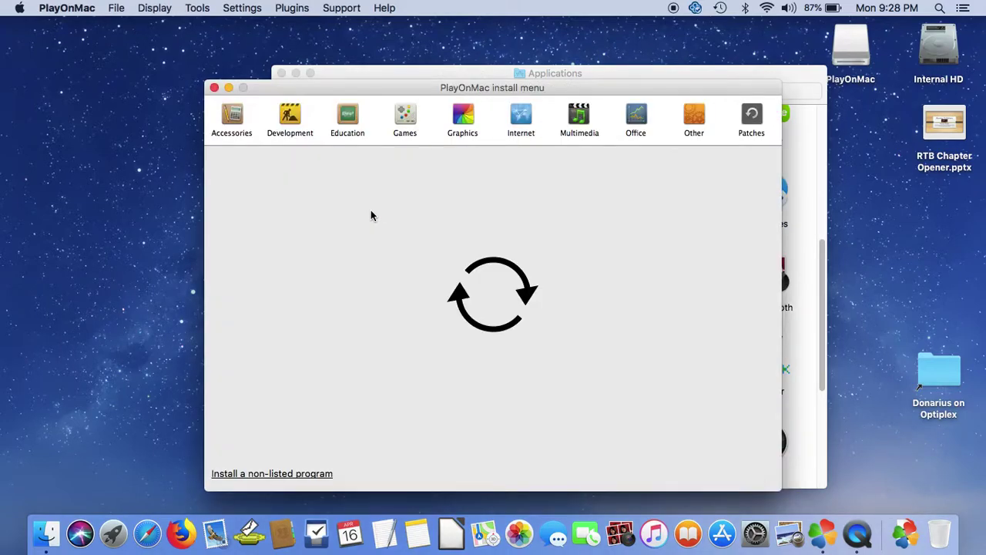
Start installing a non-listed program and choose to use a new virtual drive.
{"action": "left_click", "coordinate": [292, 473]}
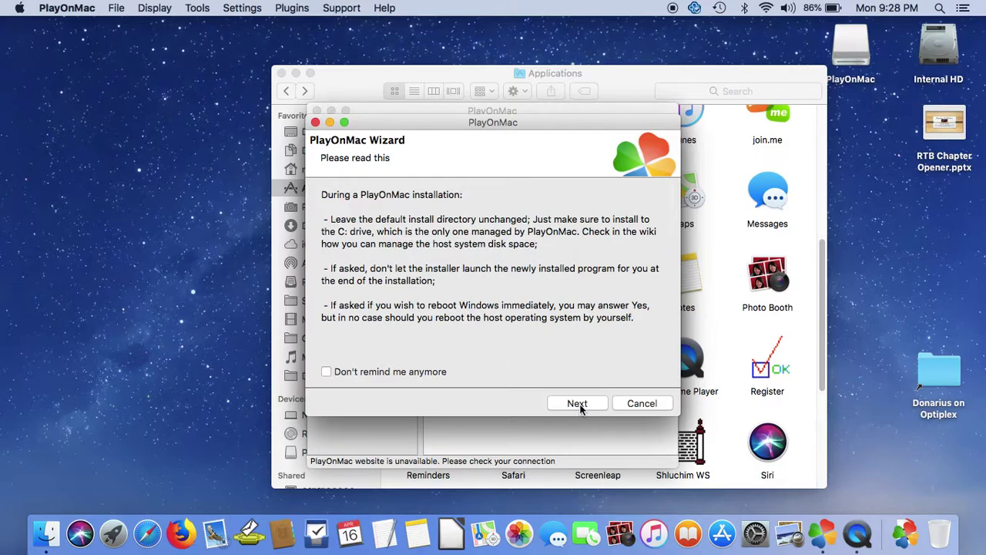
{"action": "left_click", "coordinate": [580, 405]}
{"action": "left_click", "coordinate": [580, 405]}
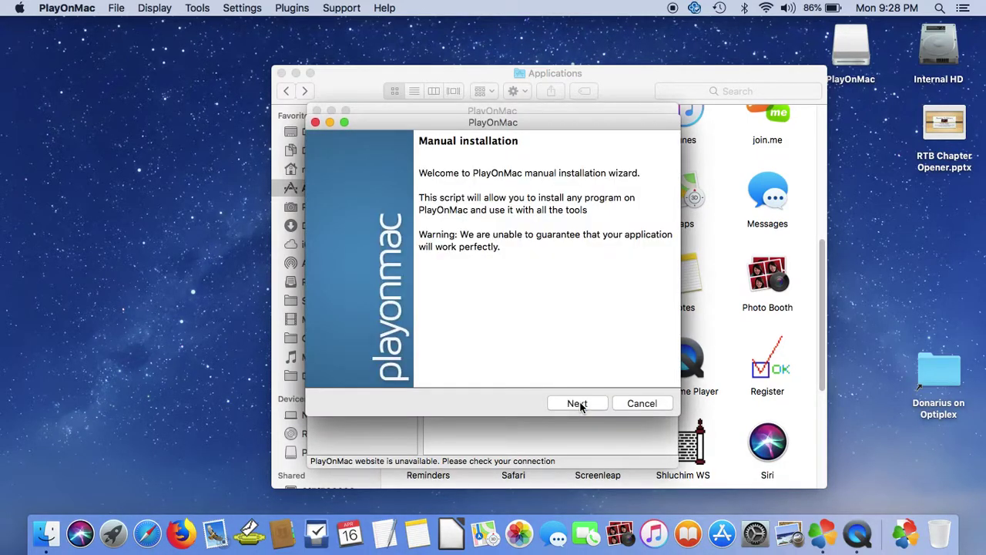
{"action": "left_click", "coordinate": [579, 404]}
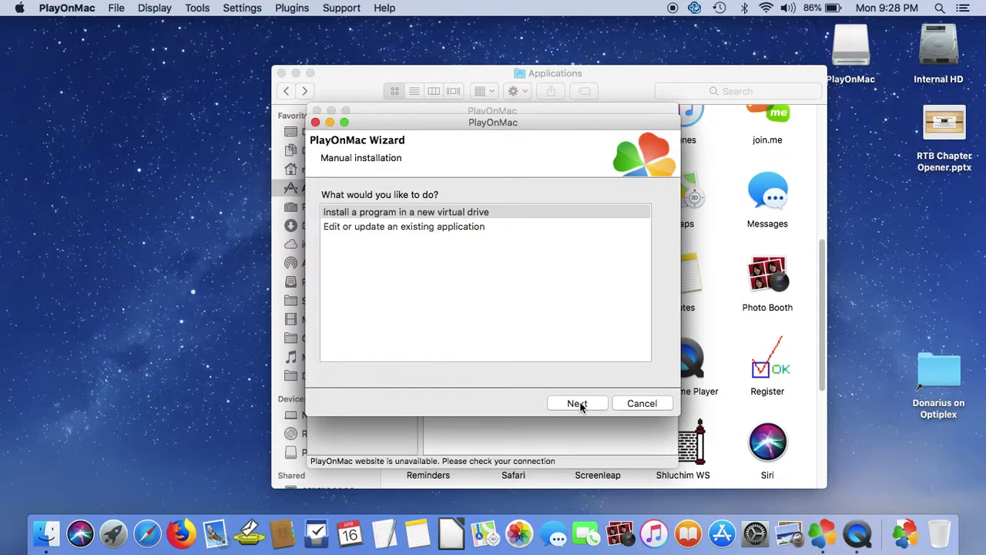
{"action": "left_click", "coordinate": [580, 404]}
Name the virtual drive 'Donarius' and make it a 32-bit drive.
{"action": "left_click", "coordinate": [491, 223]}
{"action": "type", "text": "Donarius"}
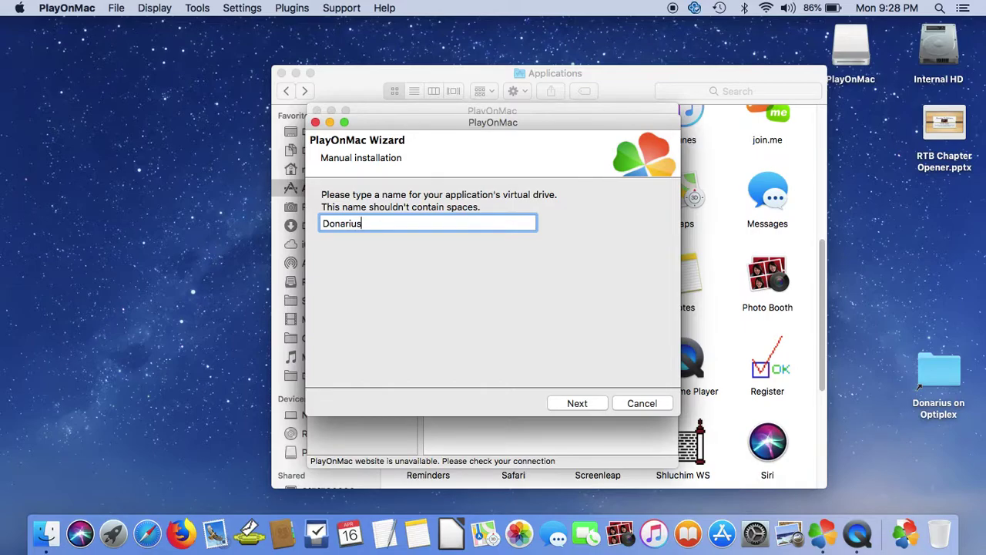
{"action": "left_click", "coordinate": [580, 405]}
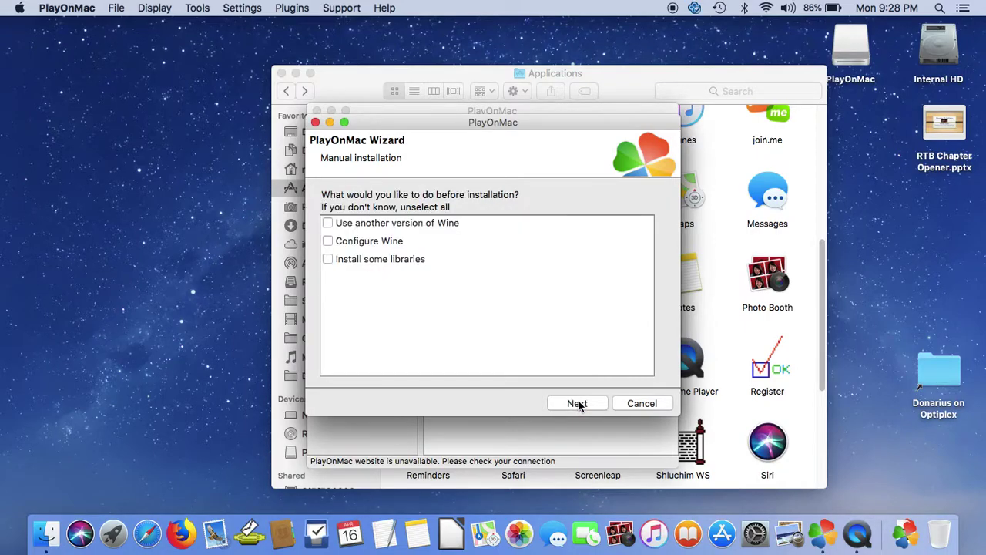
{"action": "left_click", "coordinate": [579, 404]}
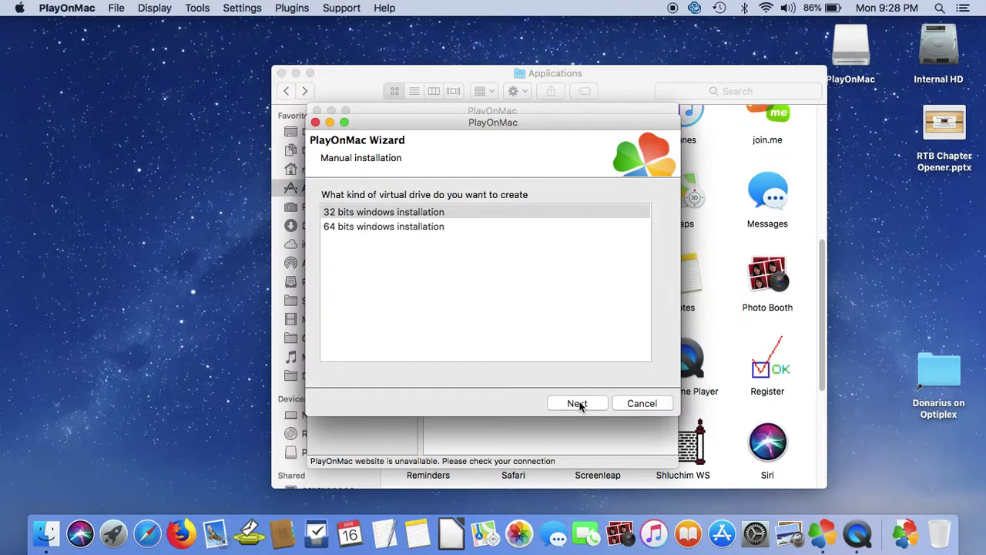
{"action": "left_click", "coordinate": [579, 404]}
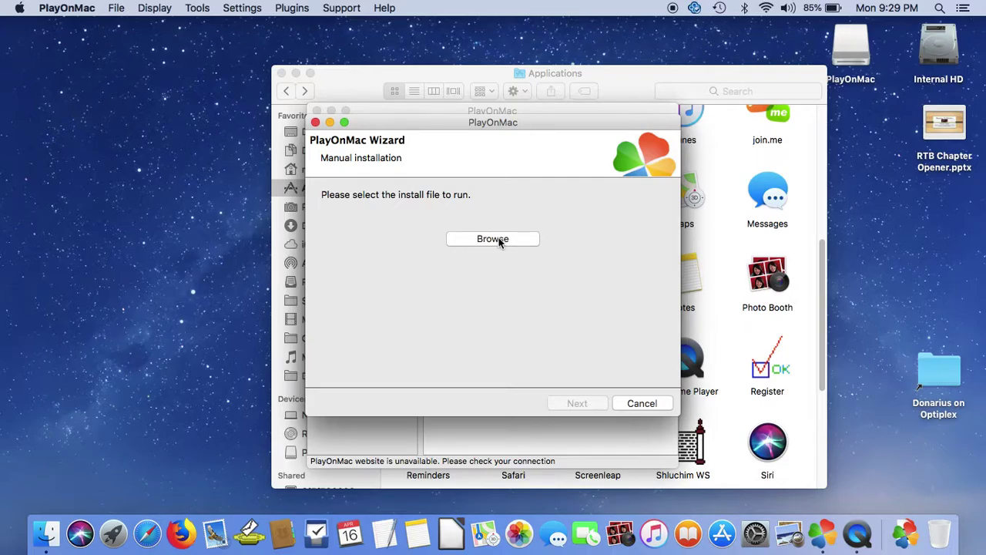
Select donsetup.exe from Downloads as the install file and run it.
{"action": "left_click", "coordinate": [497, 240]}
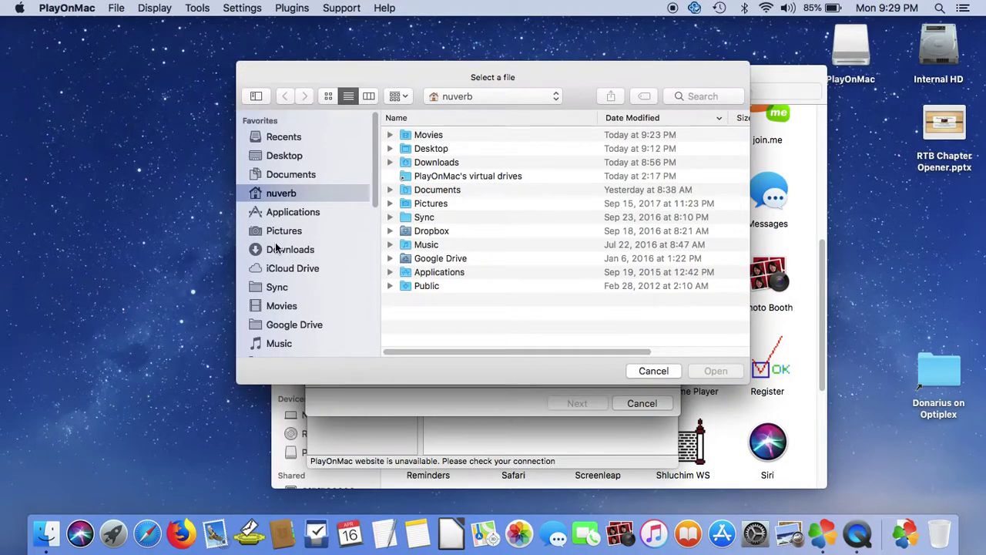
{"action": "left_click", "coordinate": [281, 249]}
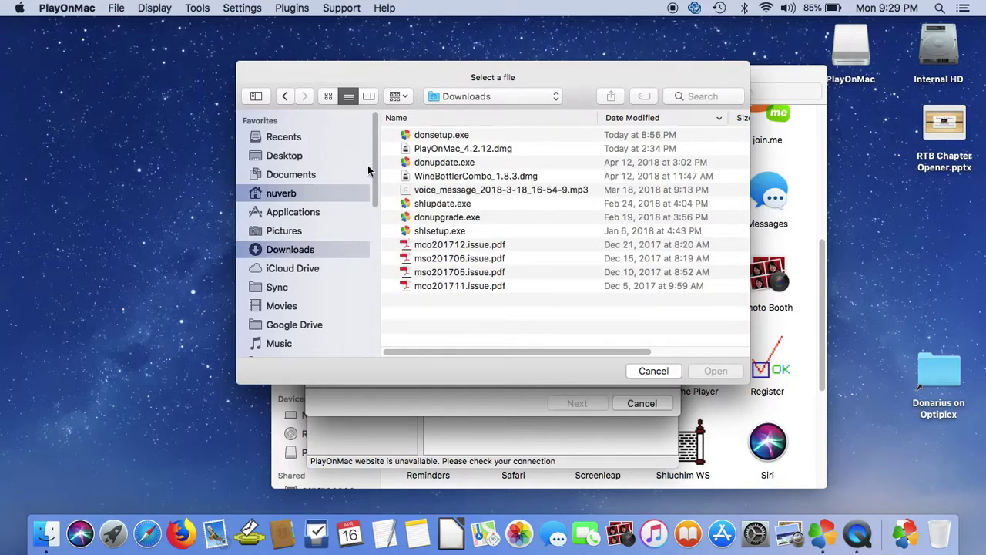
{"action": "left_click", "coordinate": [423, 136]}
{"action": "double_click", "coordinate": [423, 136]}
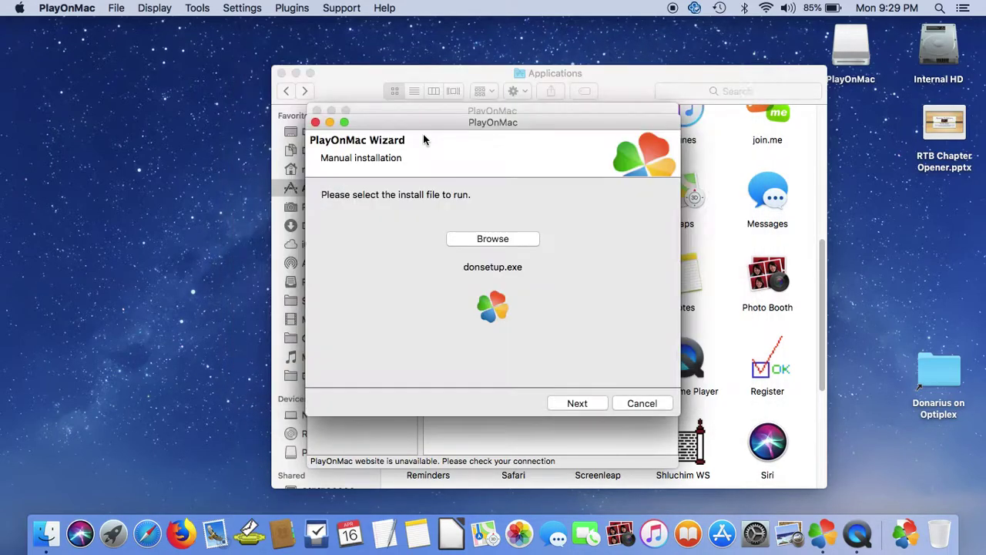
{"action": "left_click", "coordinate": [592, 405]}
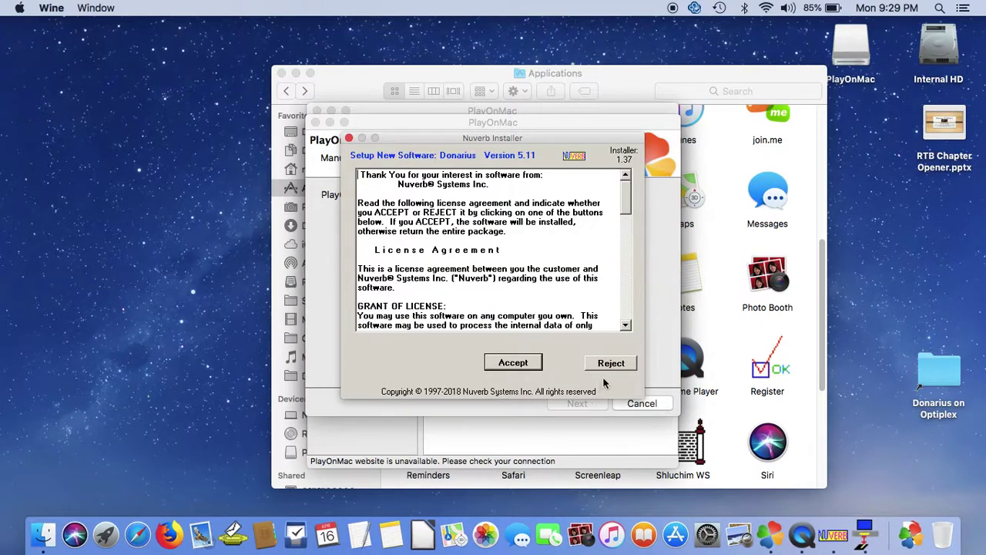
Accept the Donarius license, install, and dismiss the setup-complete message.
{"action": "left_click", "coordinate": [627, 315]}
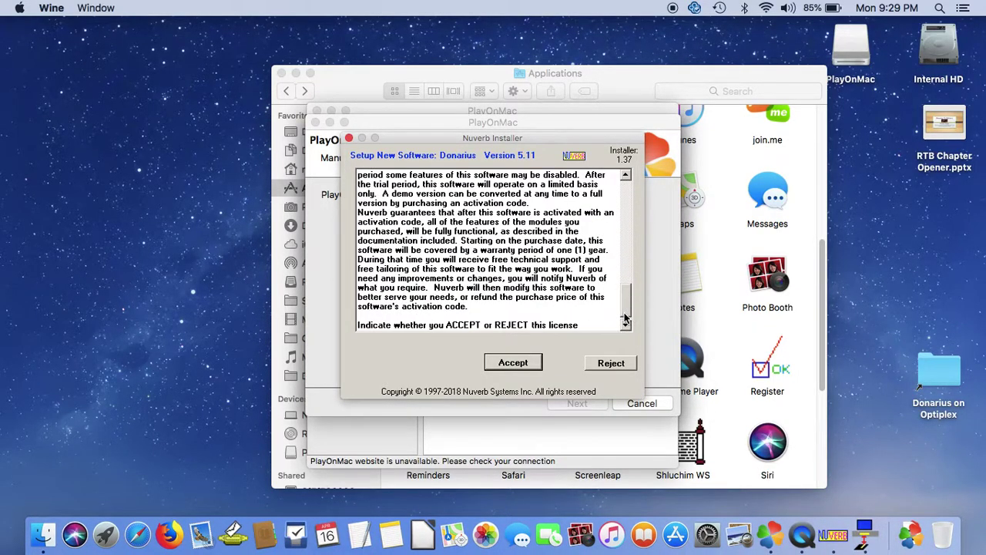
{"action": "left_click", "coordinate": [512, 362]}
{"action": "left_click", "coordinate": [429, 291]}
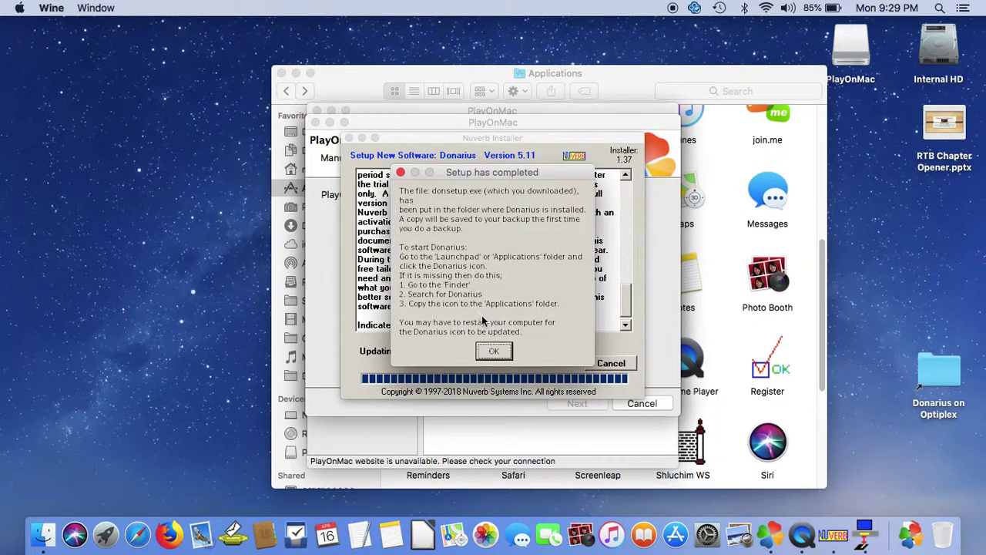
{"action": "left_click", "coordinate": [494, 351]}
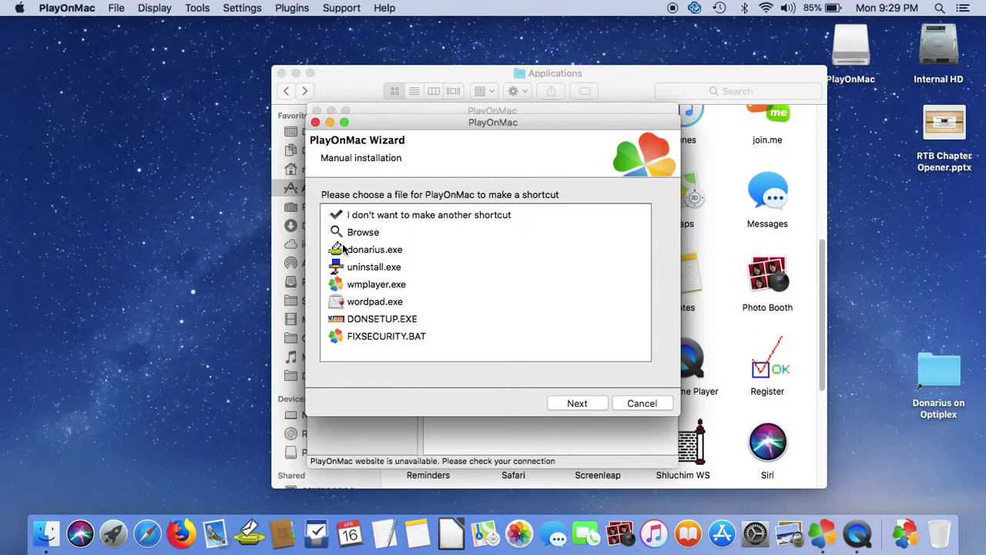
Make a shortcut for donarius.exe, capitalized to 'Donarius', then finish without another shortcut.
{"action": "left_click", "coordinate": [343, 250]}
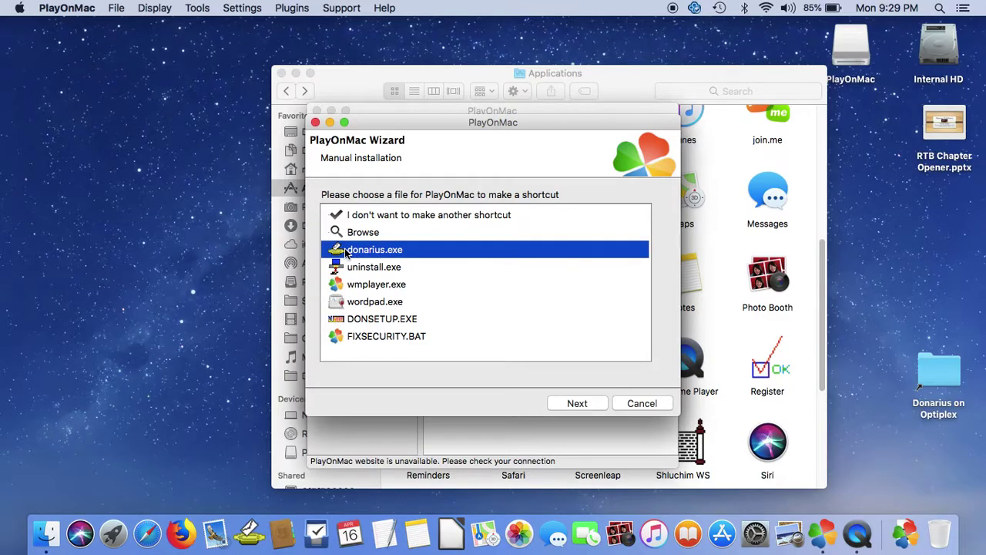
{"action": "left_click", "coordinate": [582, 403]}
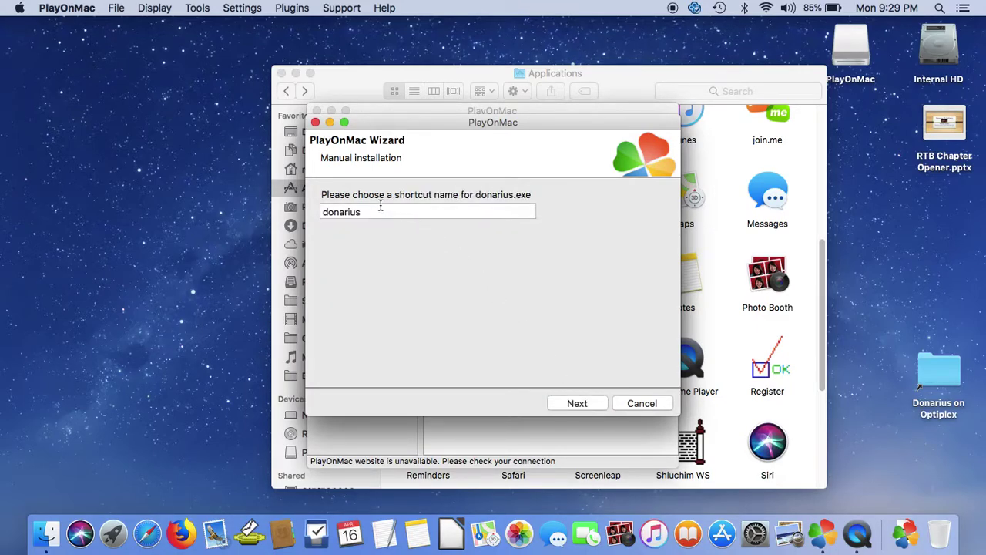
{"action": "left_click", "coordinate": [328, 215]}
{"action": "key", "text": "BackSpace"}
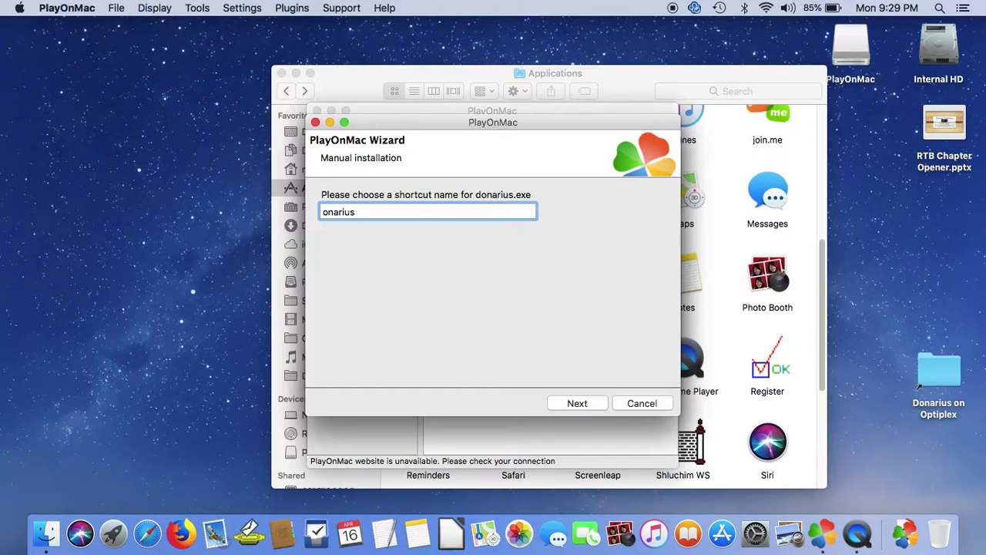
{"action": "type", "text": "D"}
{"action": "left_click", "coordinate": [583, 402]}
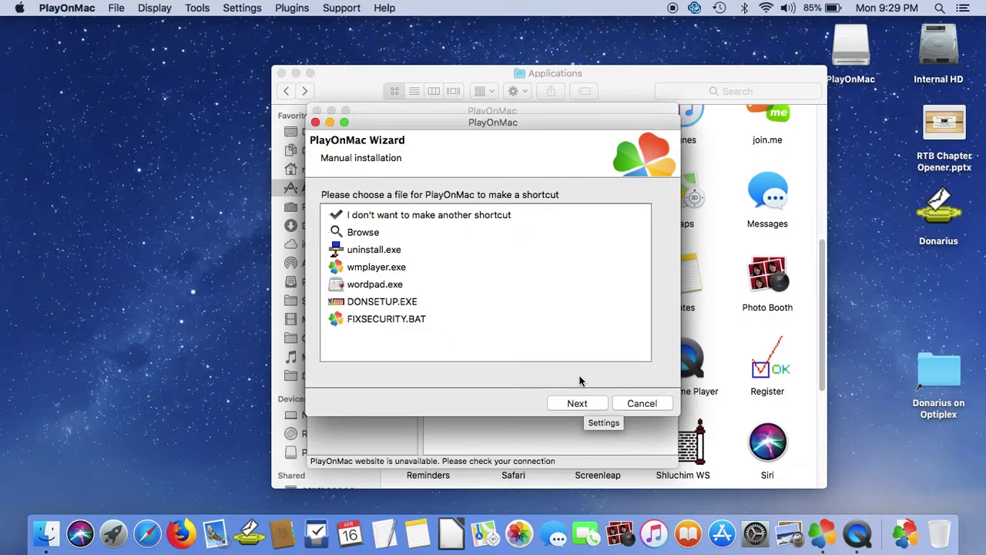
{"action": "left_click", "coordinate": [643, 405]}
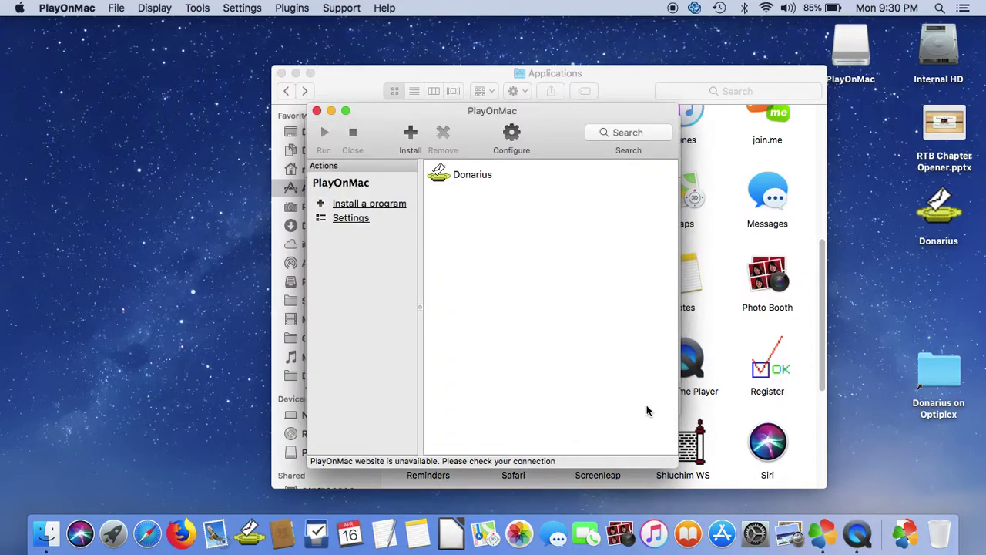
Quit PlayOnMac and move the Donarius desktop shortcut into the Applications folder.
{"action": "left_click", "coordinate": [316, 111]}
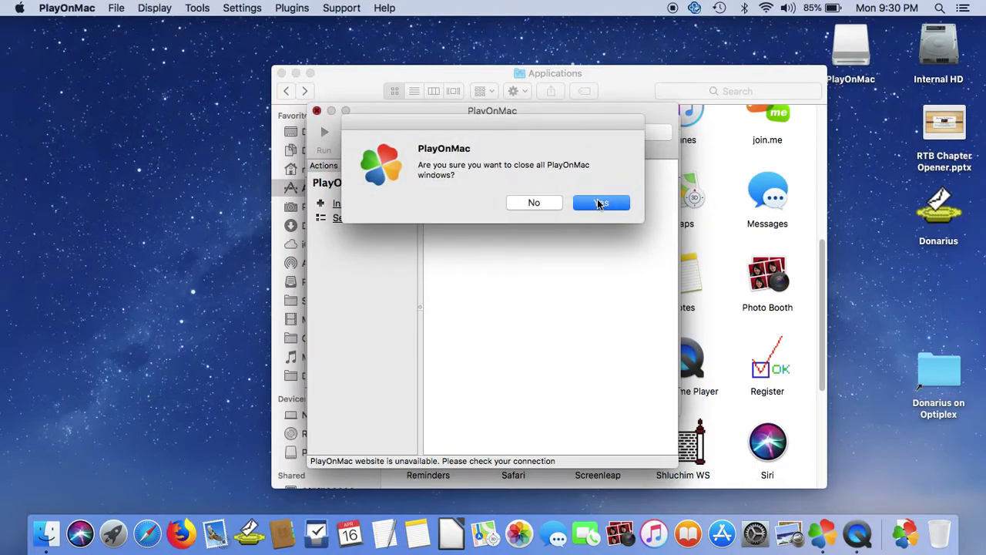
{"action": "left_click", "coordinate": [600, 203]}
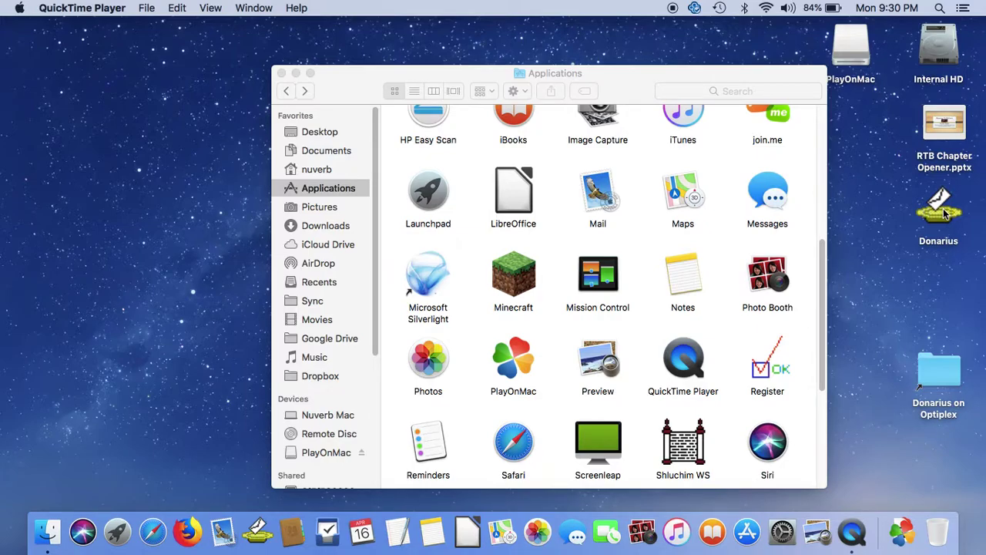
{"action": "left_click_drag", "start_coordinate": [944, 214], "coordinate": [649, 165]}
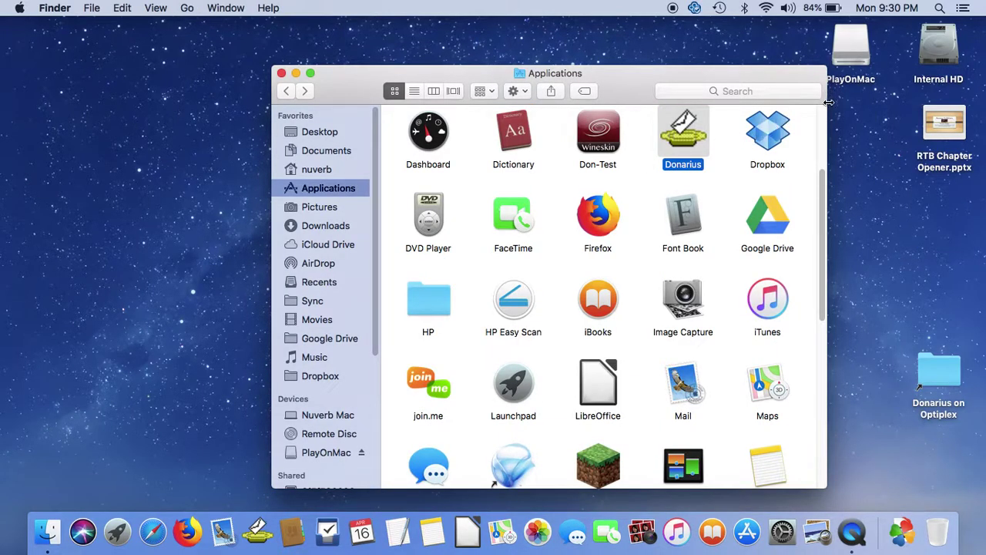
Launch Donarius and finish its setup wizard with Sunday as the usual donation day.
{"action": "double_click", "coordinate": [676, 132]}
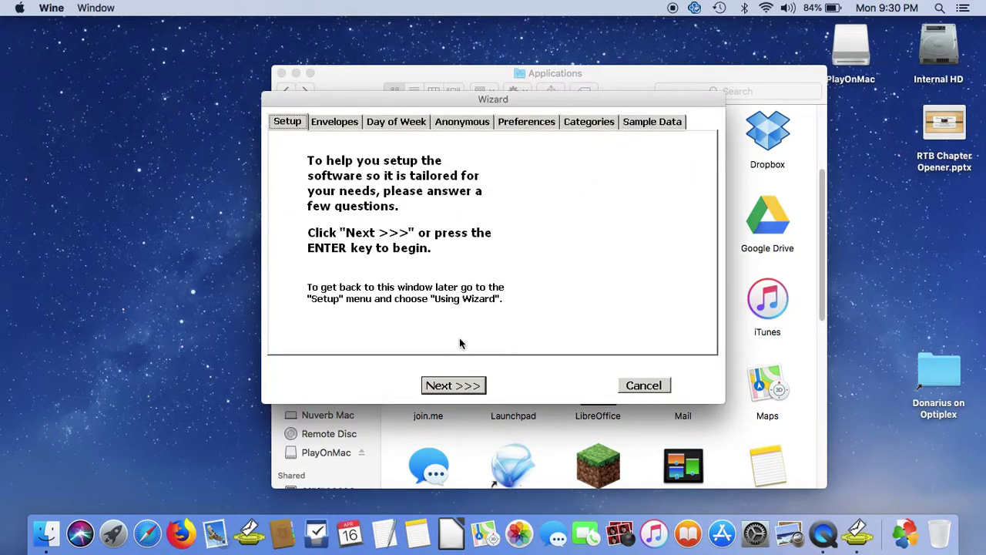
{"action": "left_click", "coordinate": [458, 391]}
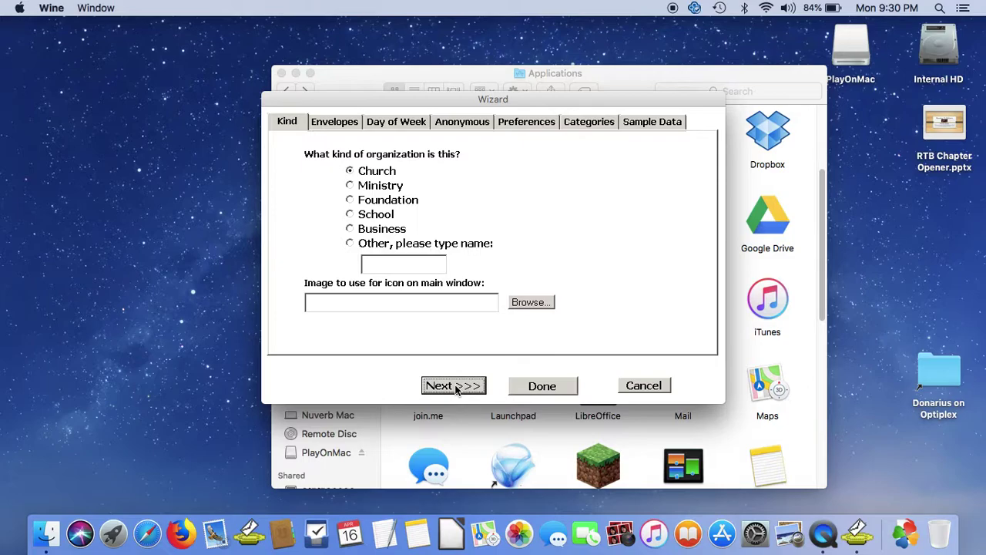
{"action": "left_click", "coordinate": [456, 391]}
{"action": "left_click", "coordinate": [457, 390]}
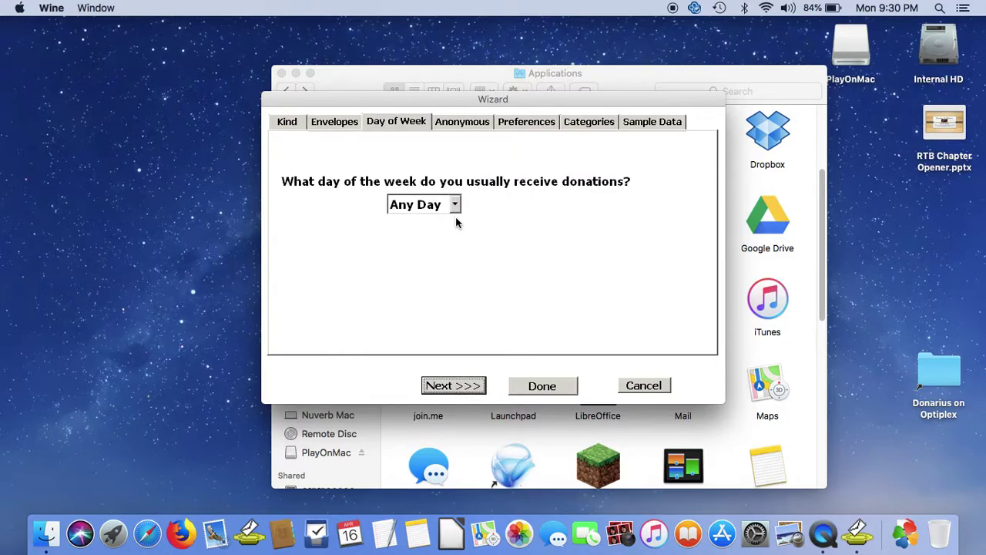
{"action": "left_click", "coordinate": [454, 205]}
{"action": "left_click", "coordinate": [447, 237]}
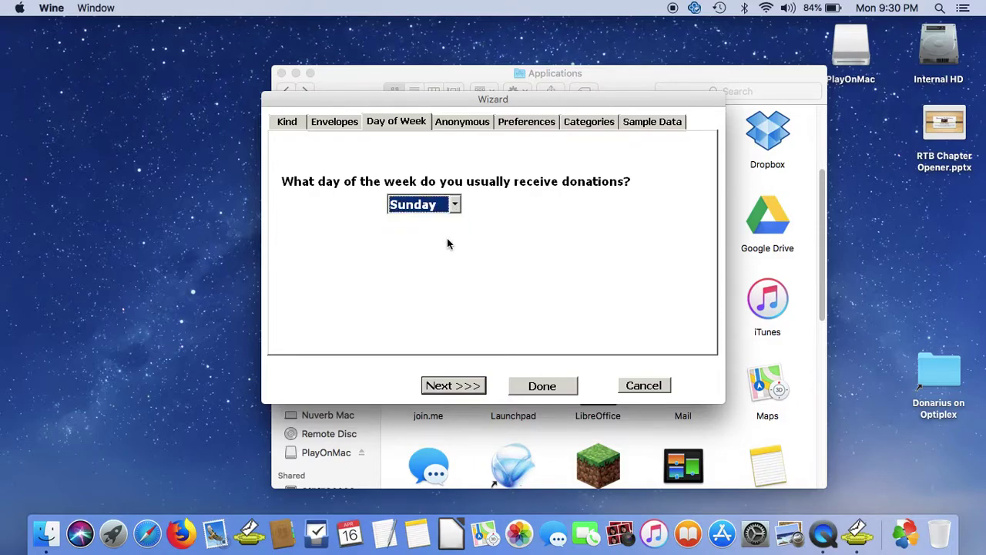
{"action": "left_click", "coordinate": [542, 386]}
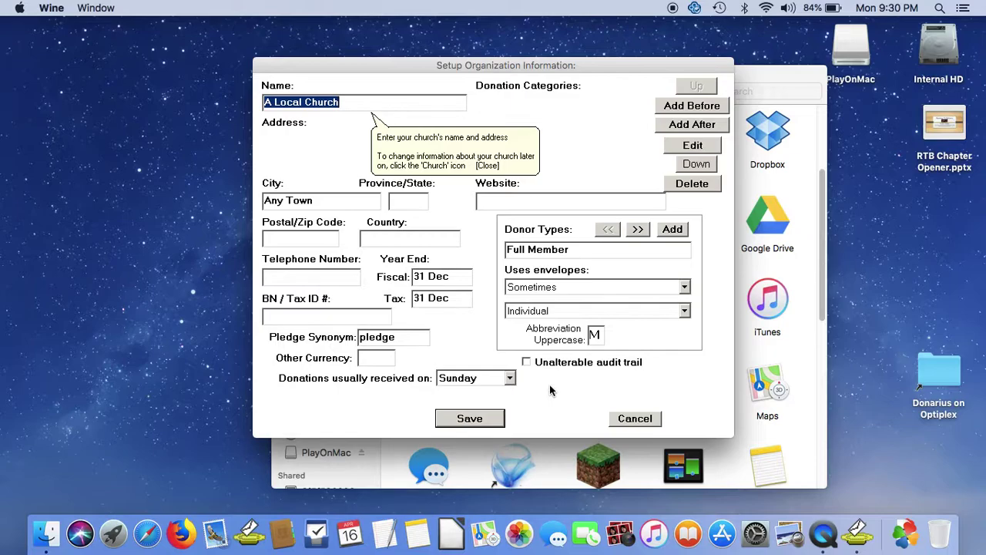
Enter 'ABC Community Church' as the organization name and save the organization information.
{"action": "type", "text": "ABC Community /church"}
{"action": "key", "text": "BackSpace"}
{"action": "key", "text": "BackSpace"}
{"action": "key", "text": "BackSpace"}
{"action": "key", "text": "BackSpace"}
{"action": "key", "text": "BackSpace"}
{"action": "key", "text": "BackSpace"}
{"action": "key", "text": "BackSpace"}
{"action": "type", "text": "Church"}
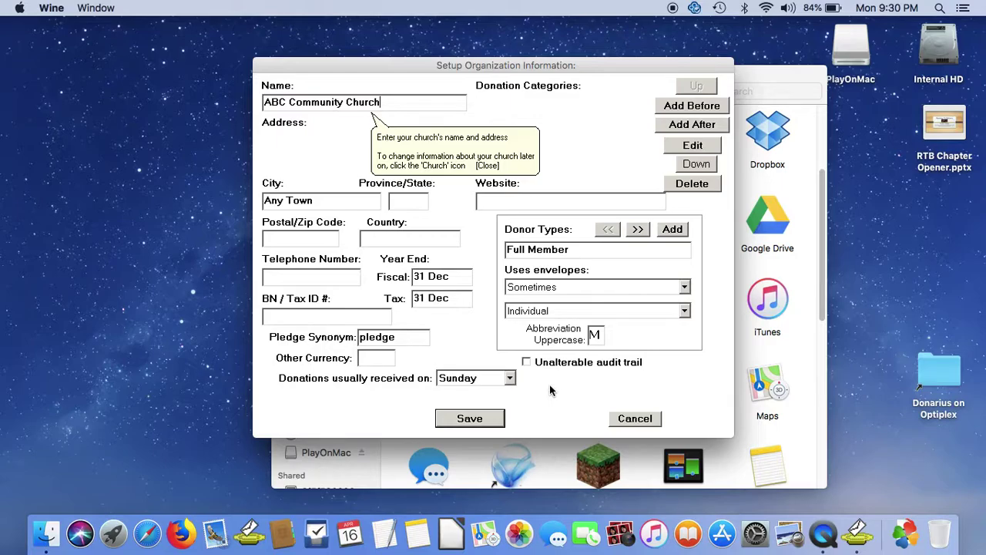
{"action": "left_click", "coordinate": [493, 422]}
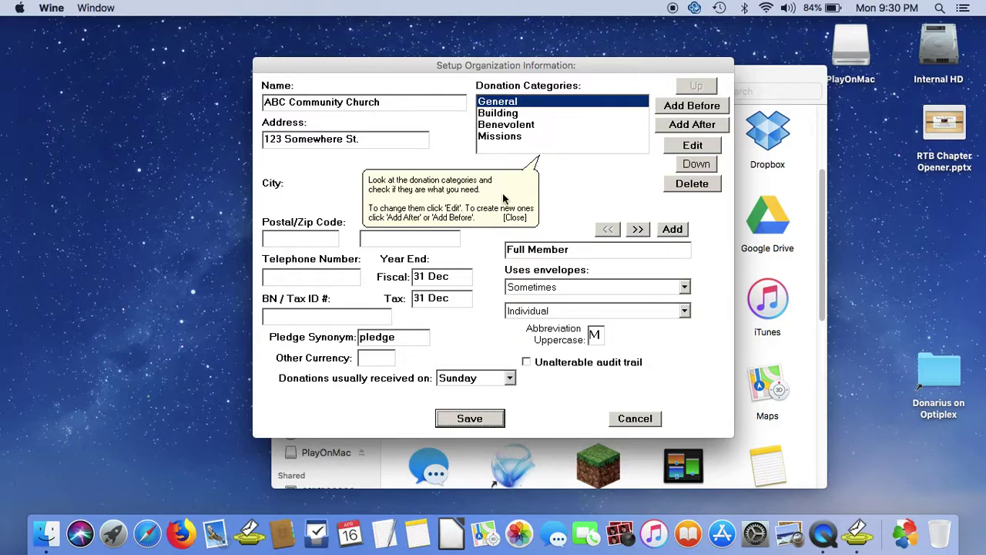
{"action": "left_click", "coordinate": [446, 418]}
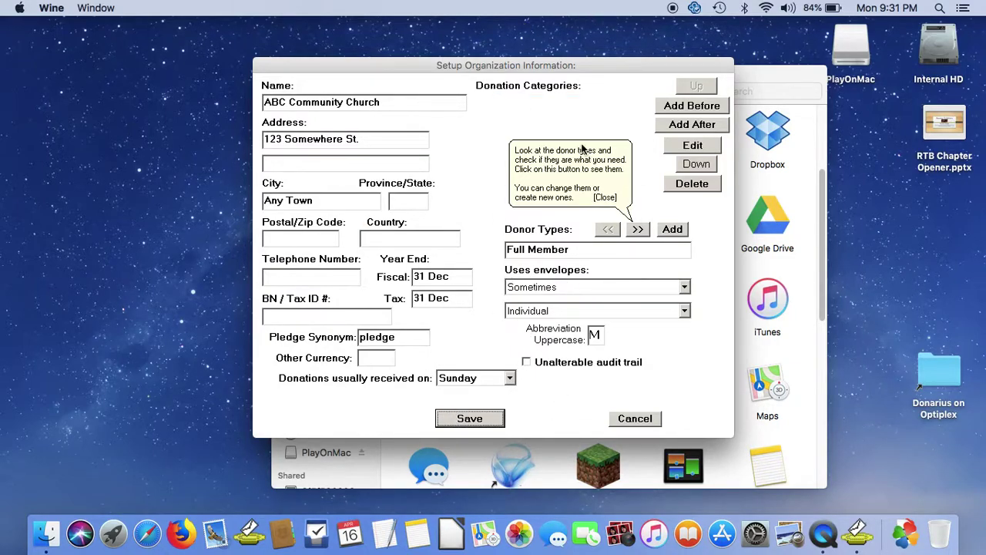
{"action": "left_click", "coordinate": [497, 423]}
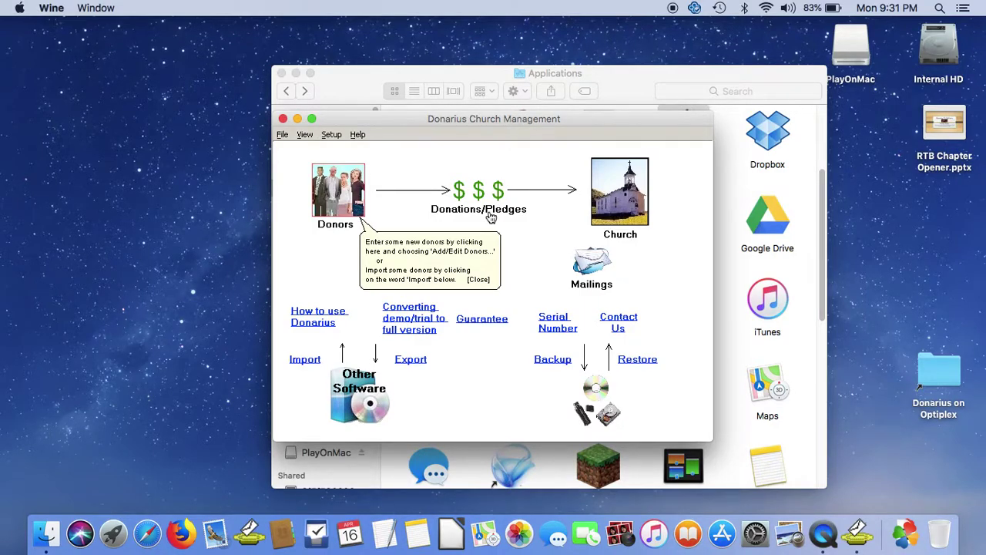
Close the Donarius Church Management window, returning to the Applications folder.
{"action": "left_click", "coordinate": [283, 120]}
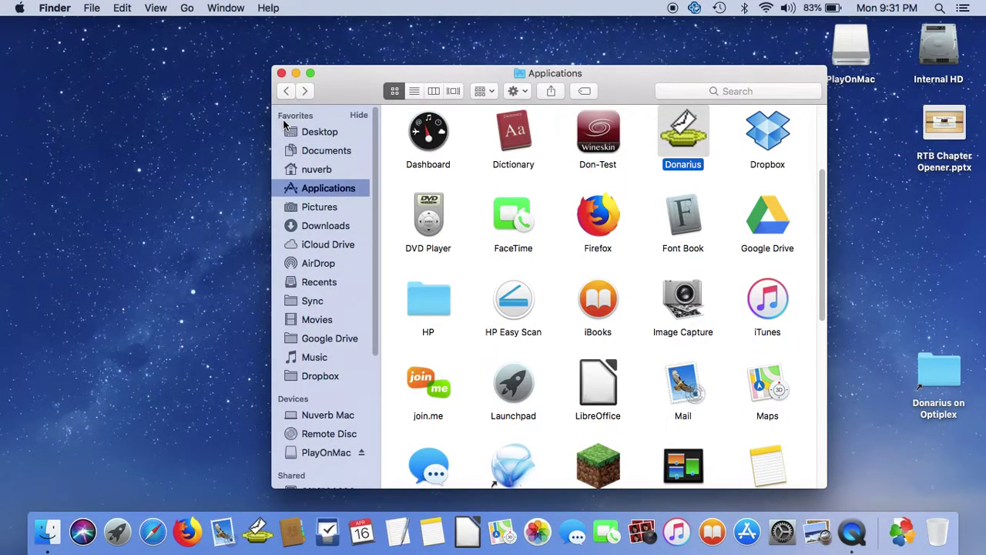